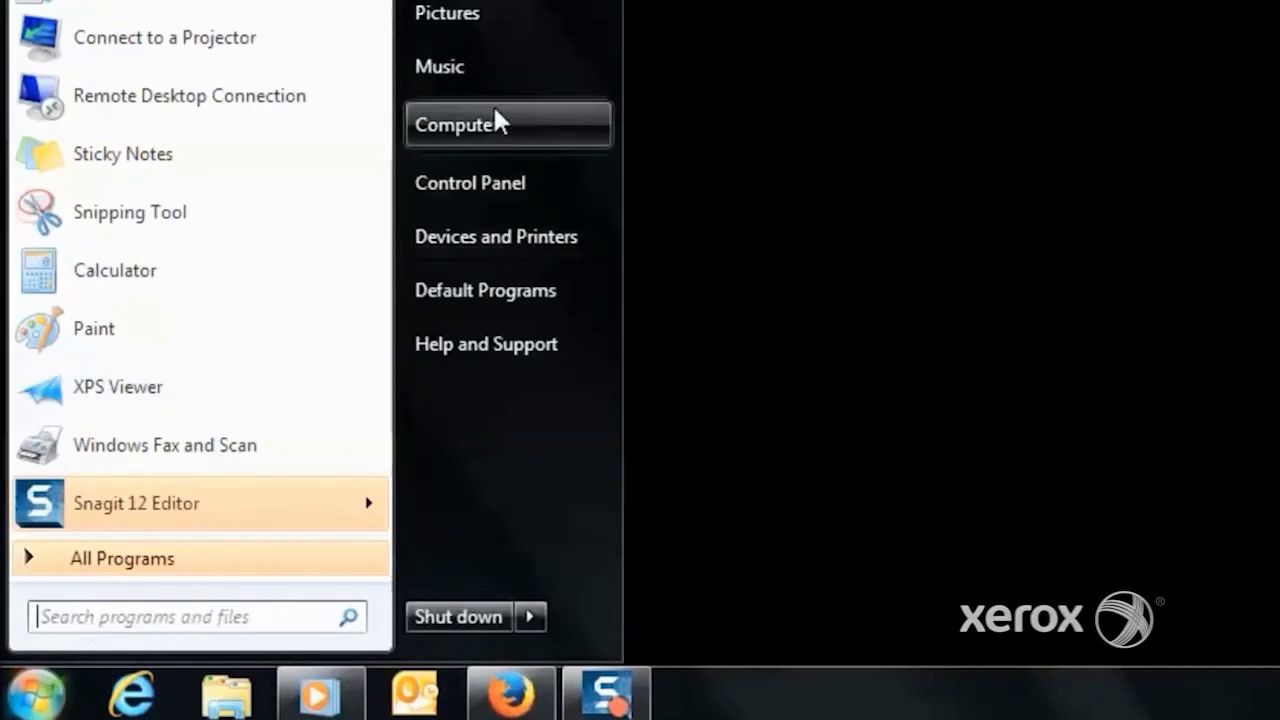
Launch Computer Management via Manage on the Start menu's Computer entry
right_click(495, 115)
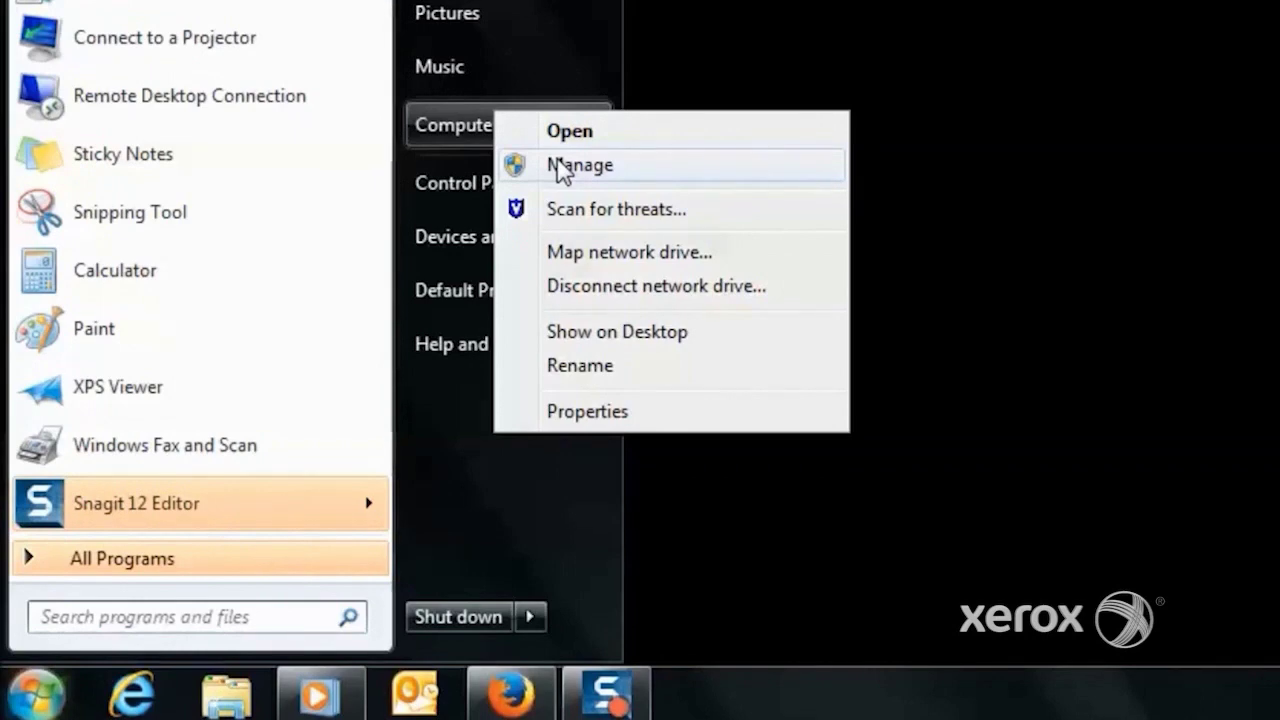
left_click(560, 170)
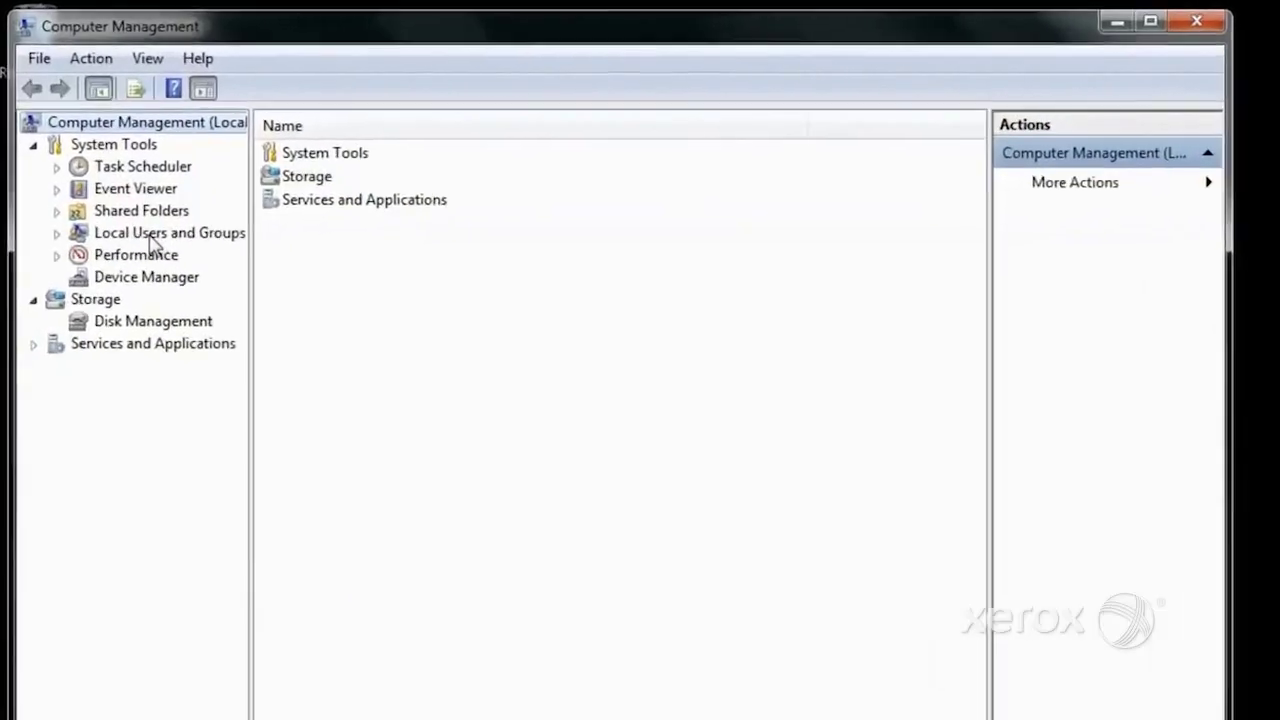
Create local user ScanUser with a password that cannot be changed and never expires
left_click(117, 185)
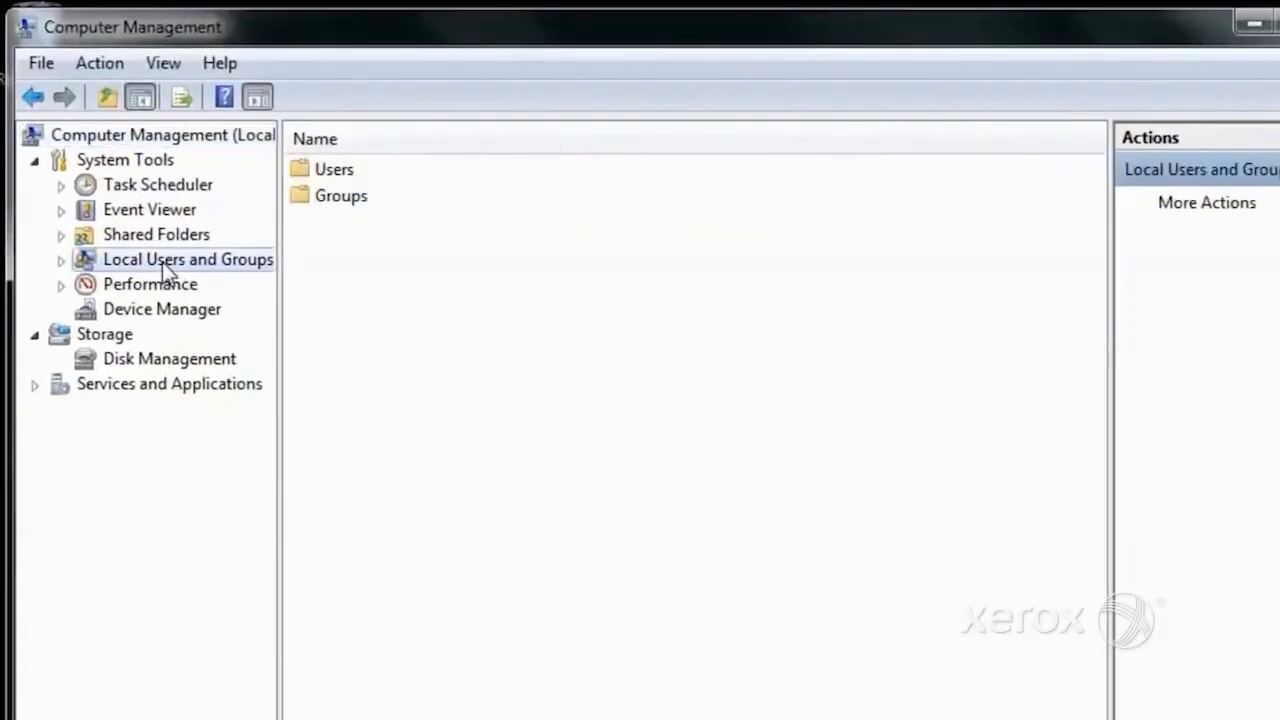
right_click(348, 170)
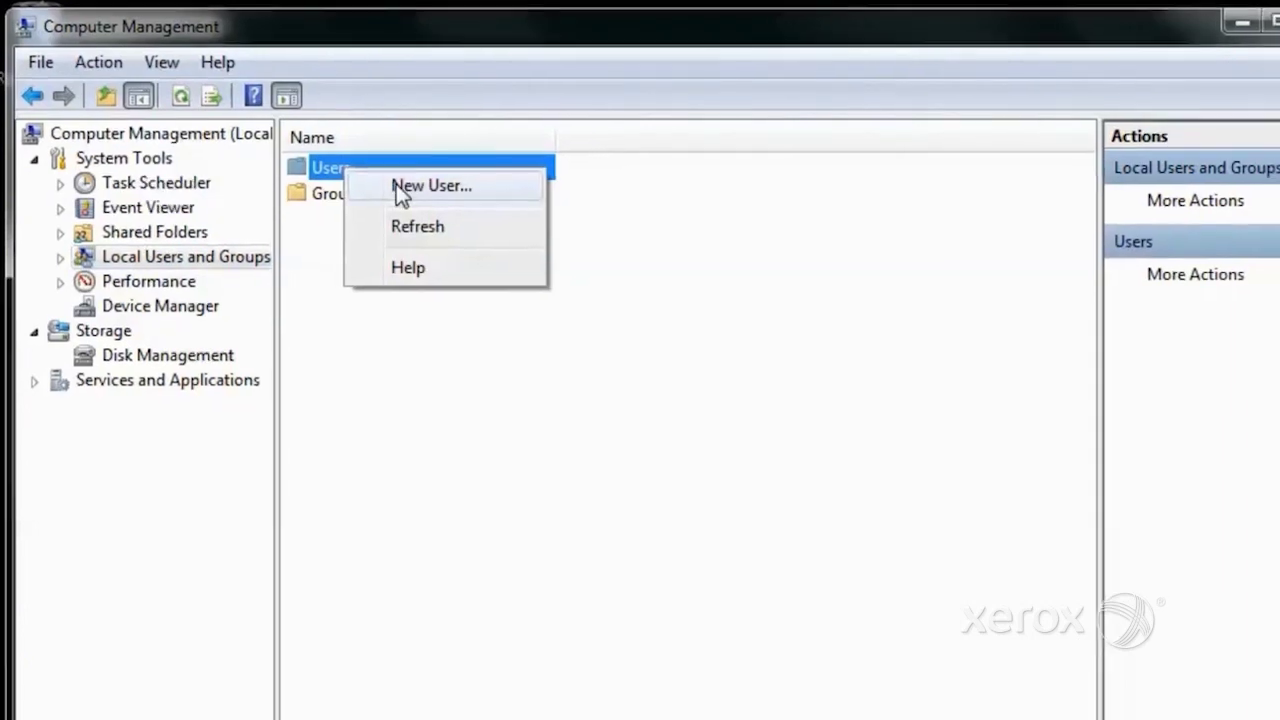
left_click(402, 189)
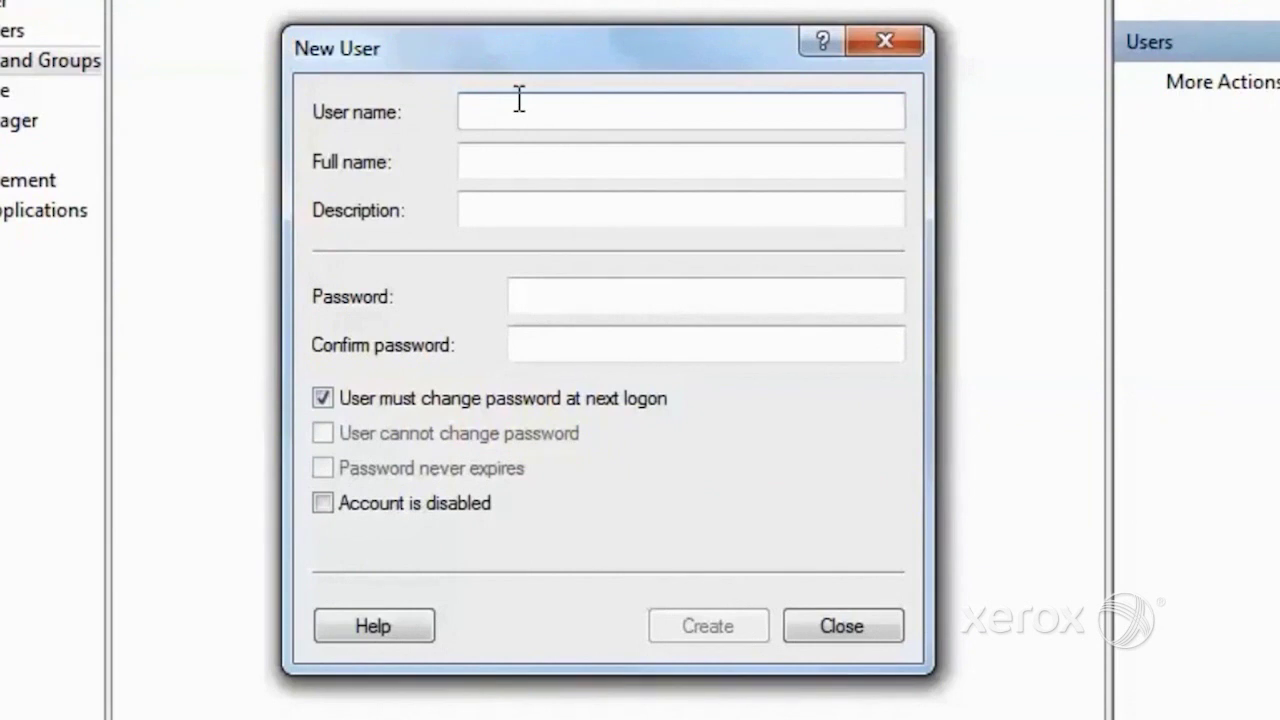
type("ScanUs")
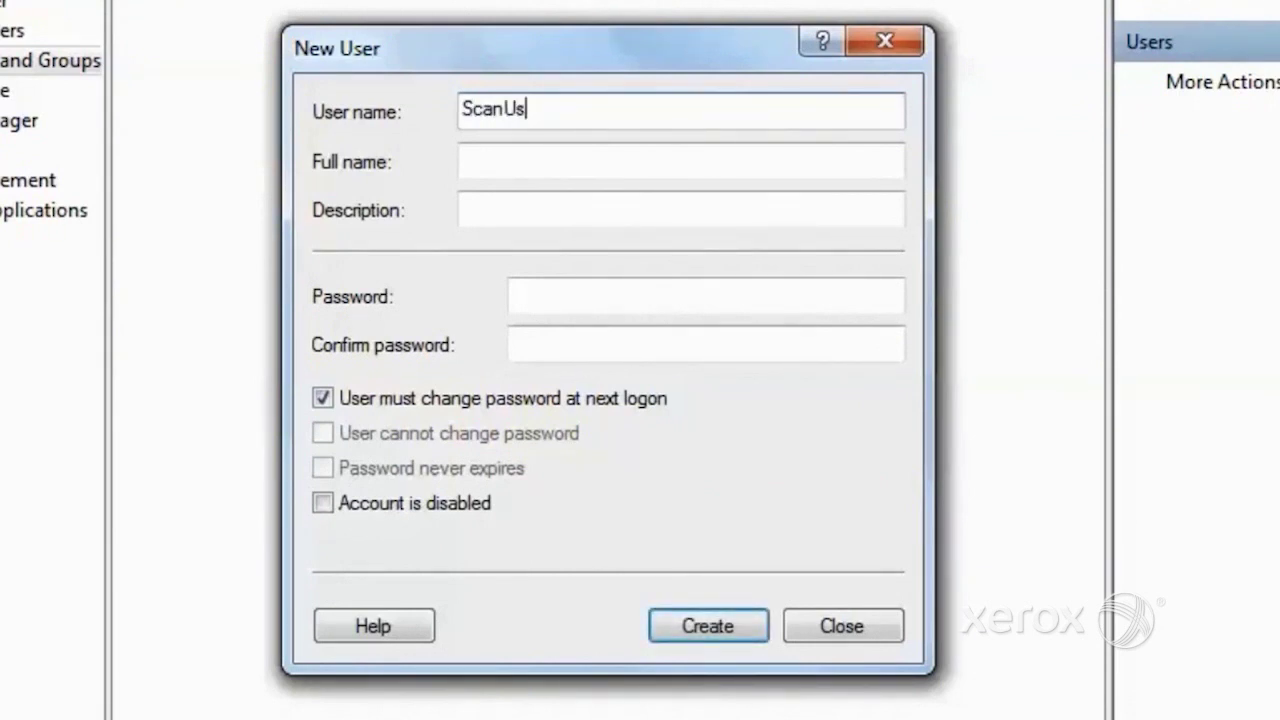
type("er")
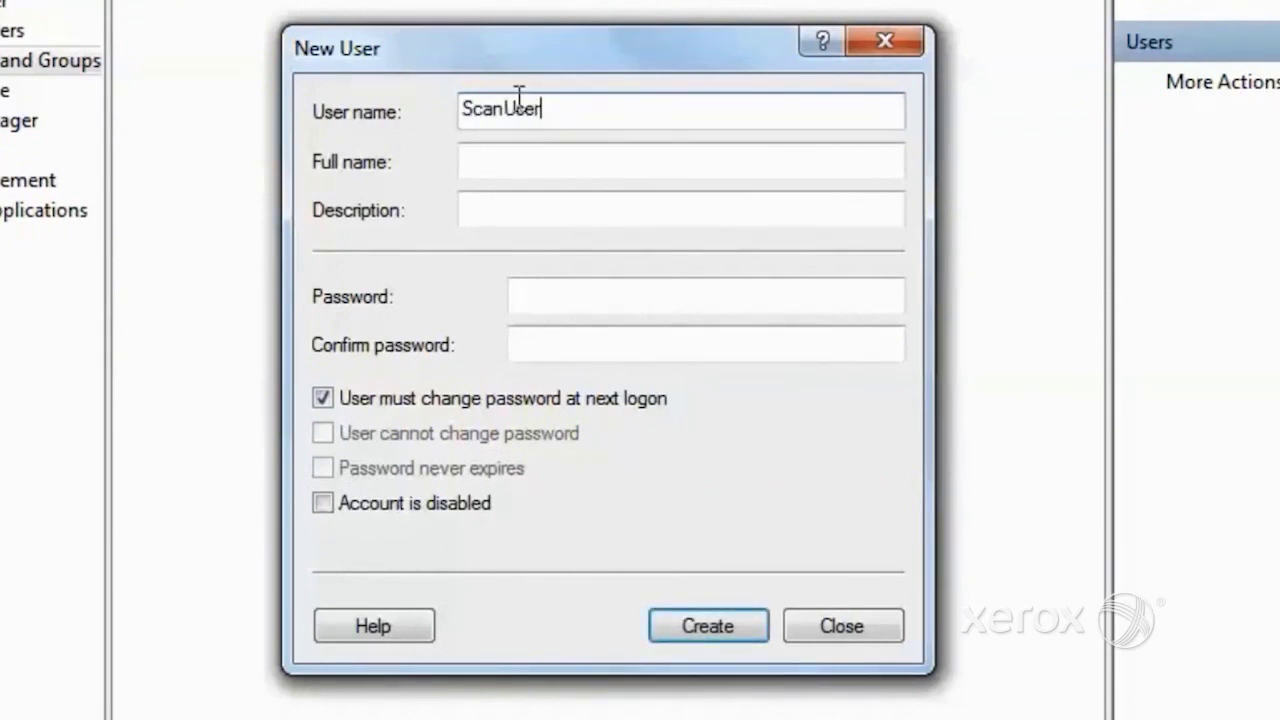
left_click(578, 298)
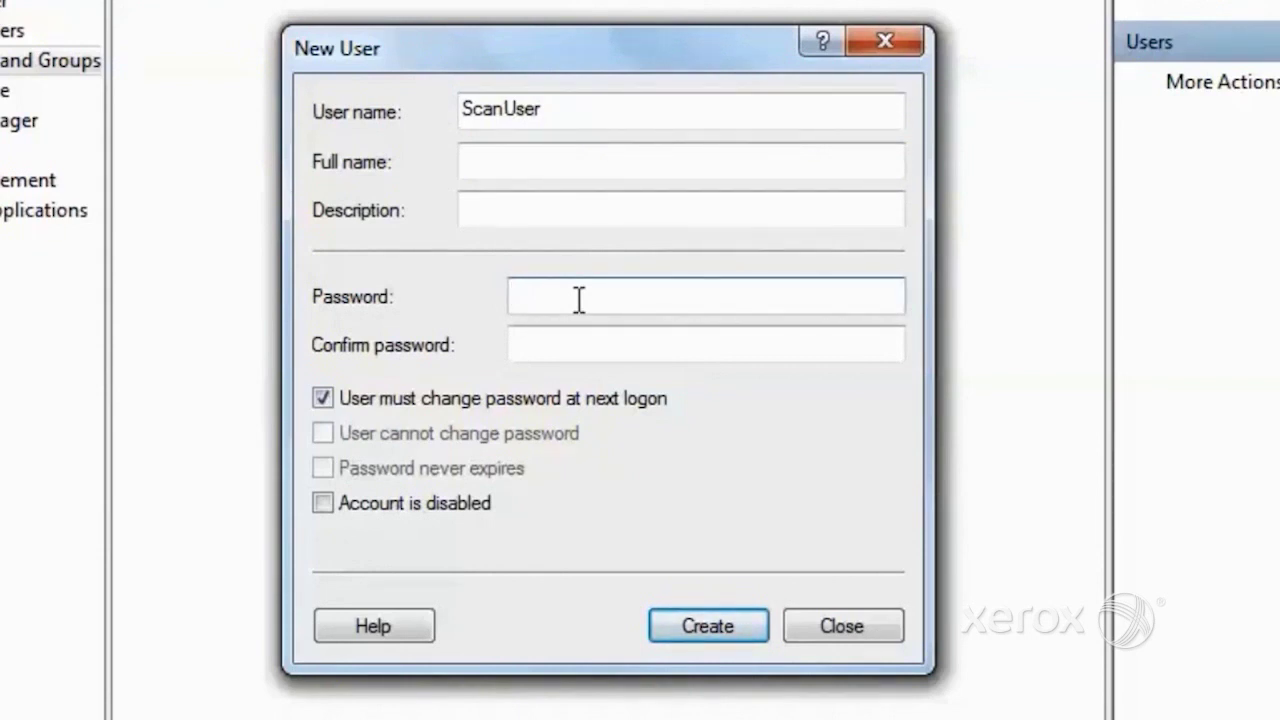
type("••••••••••••••••")
key("Tab")
type("•••••••••••••")
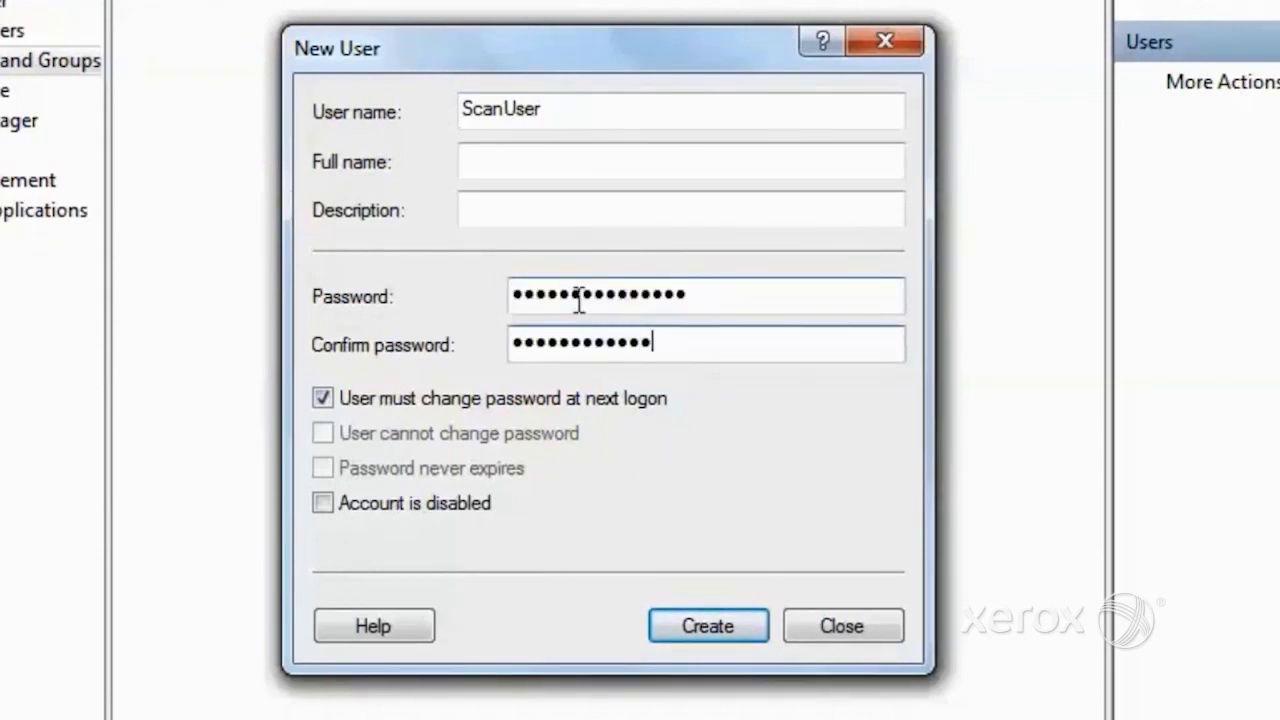
type("•••")
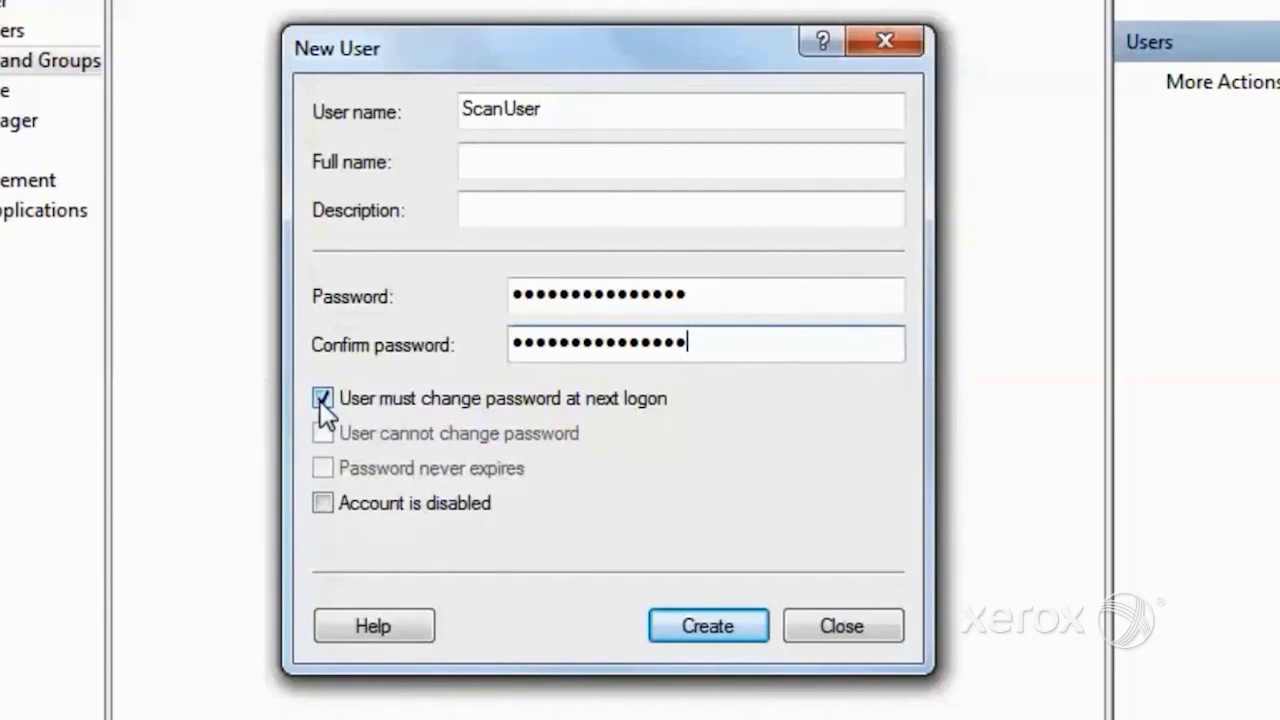
left_click(321, 399)
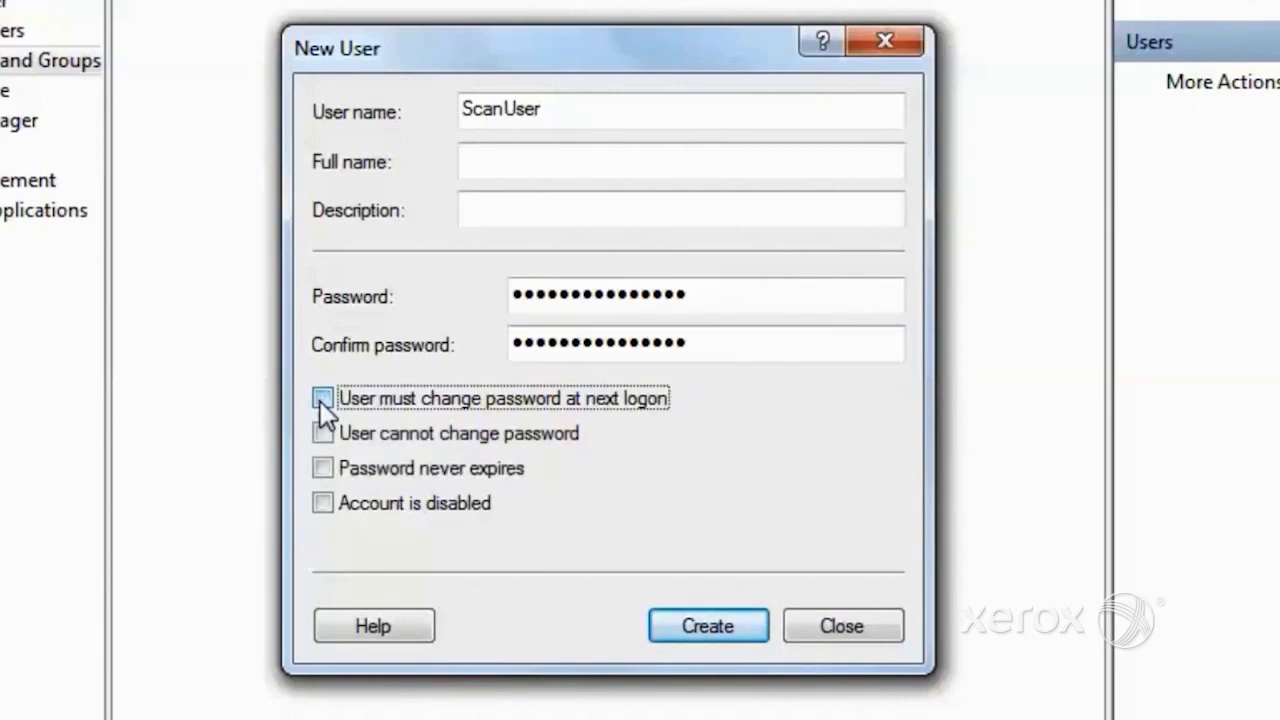
left_click(322, 433)
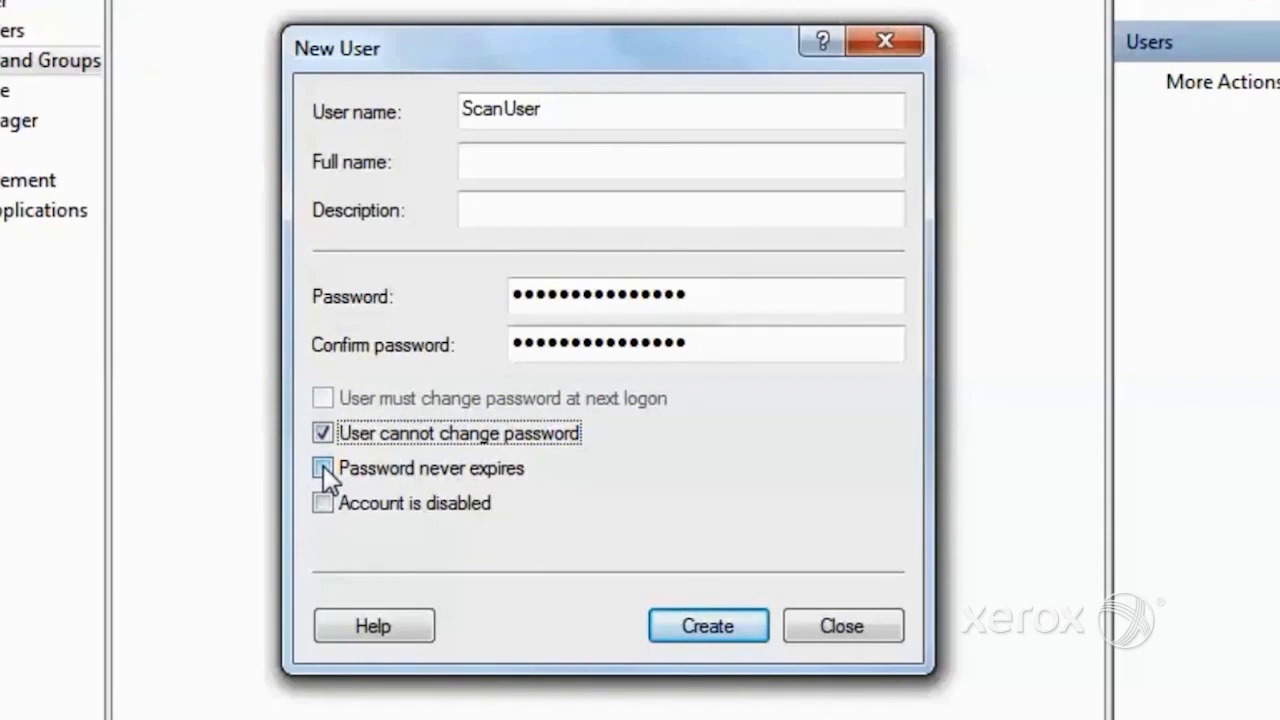
left_click(322, 468)
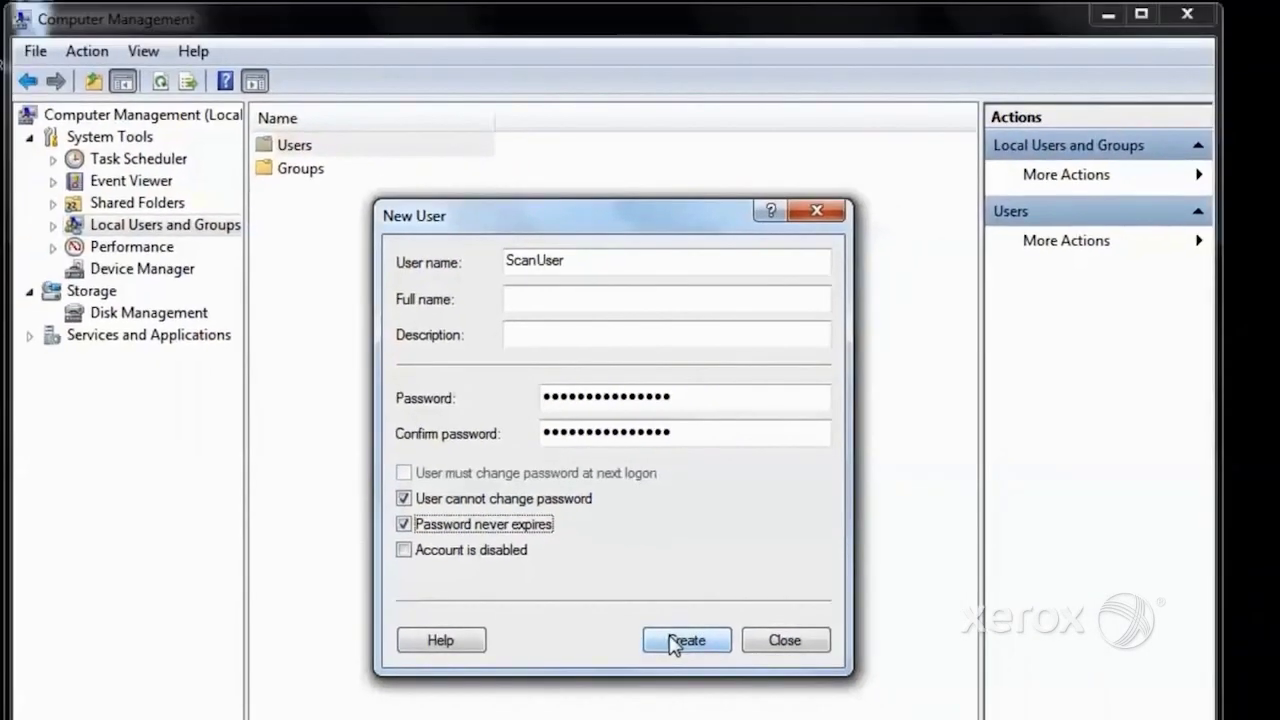
left_click(685, 620)
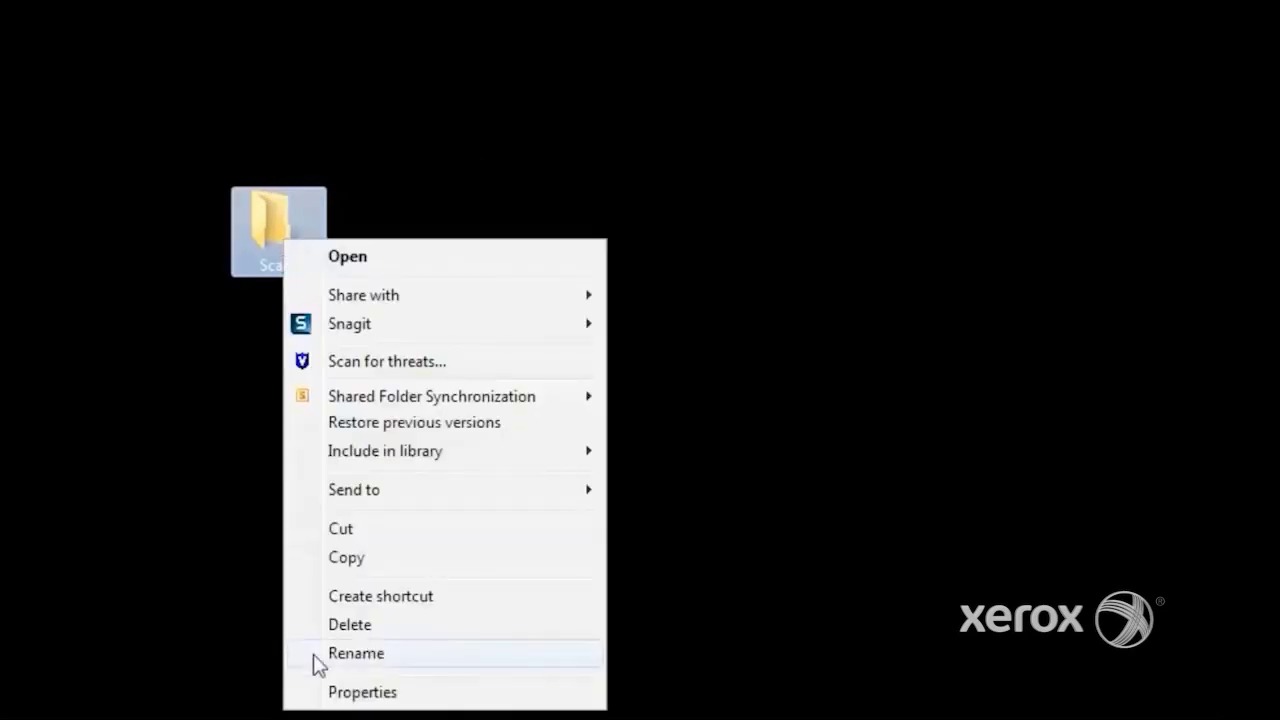
Turn on advanced sharing for the Scans folder, shared under the name Scans
left_click(362, 692)
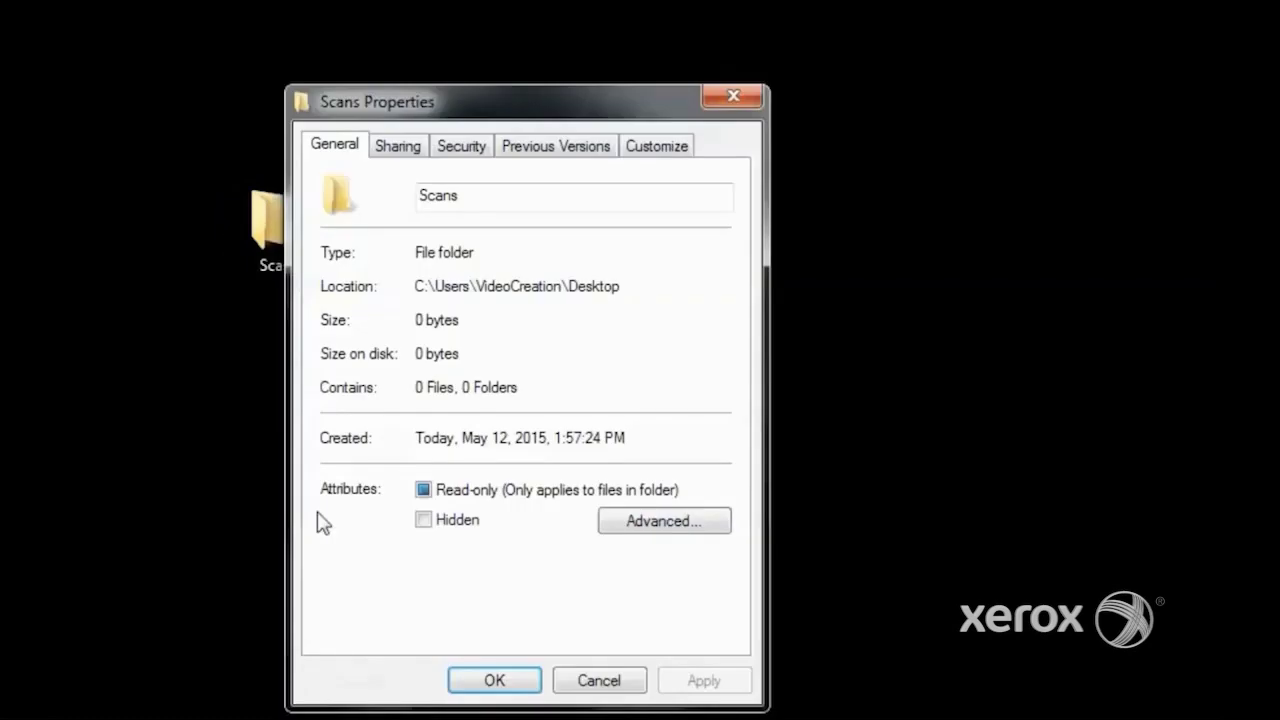
left_click(392, 150)
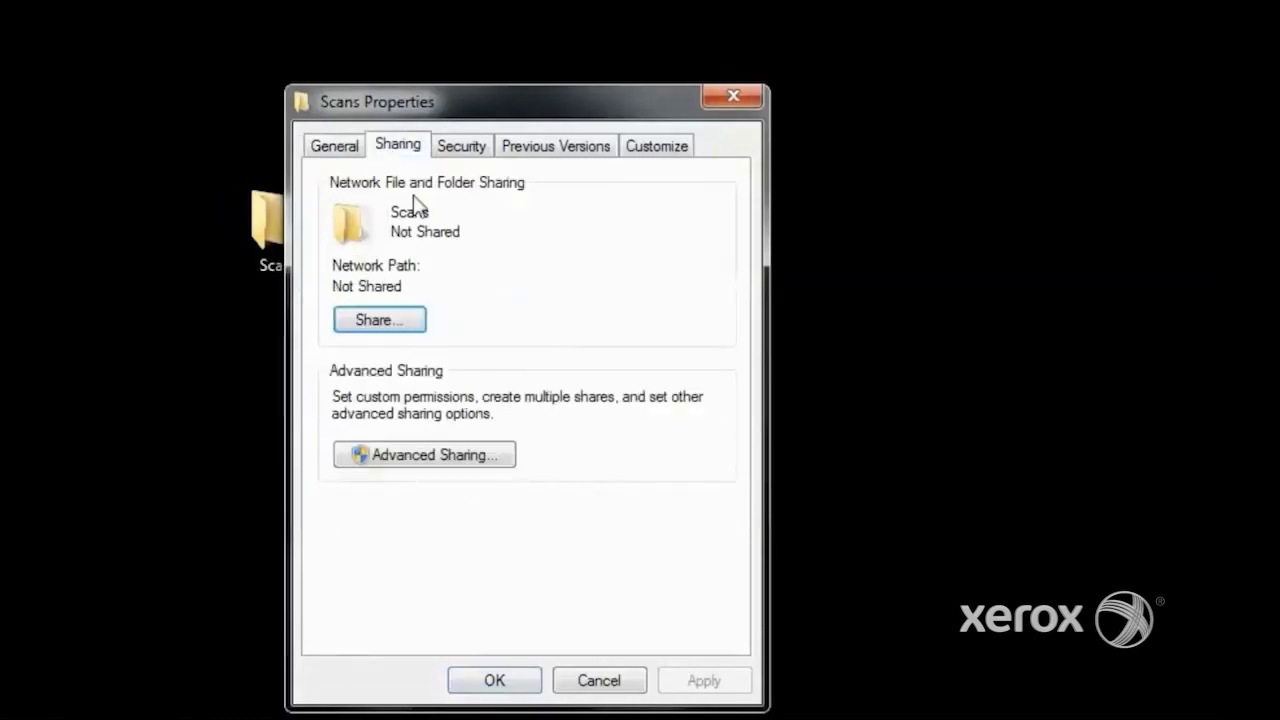
left_click(432, 456)
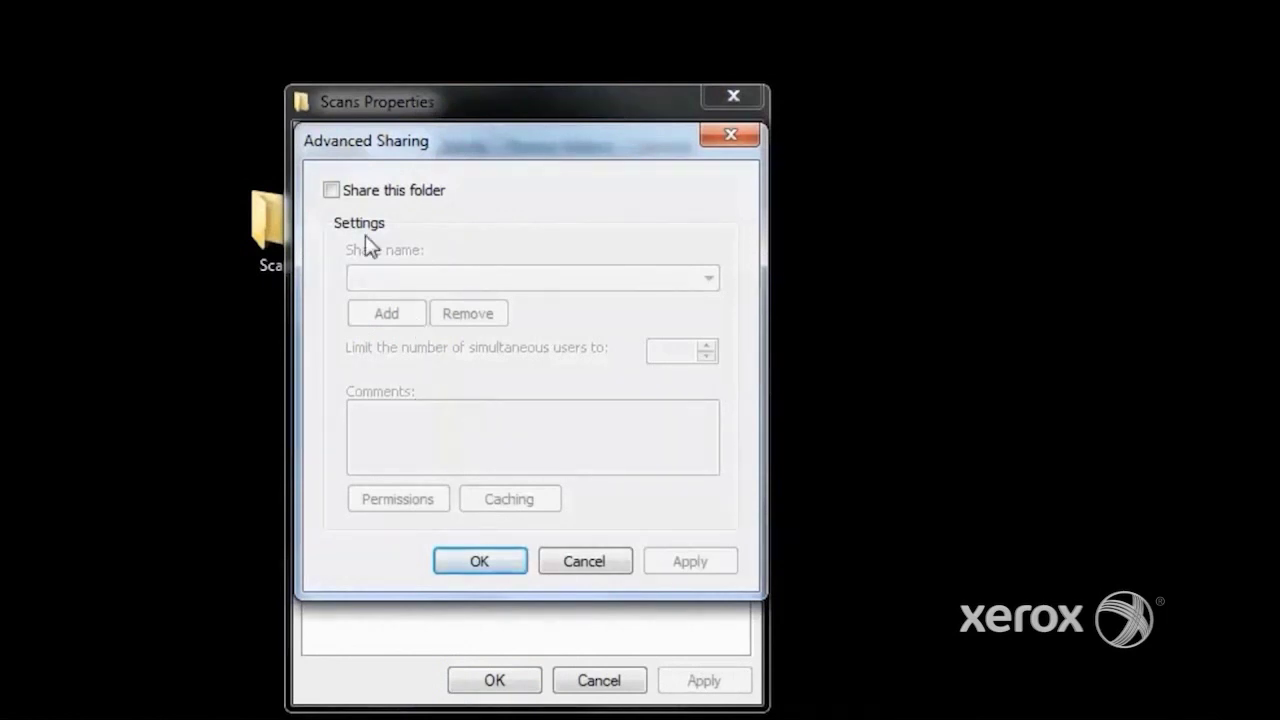
left_click(331, 190)
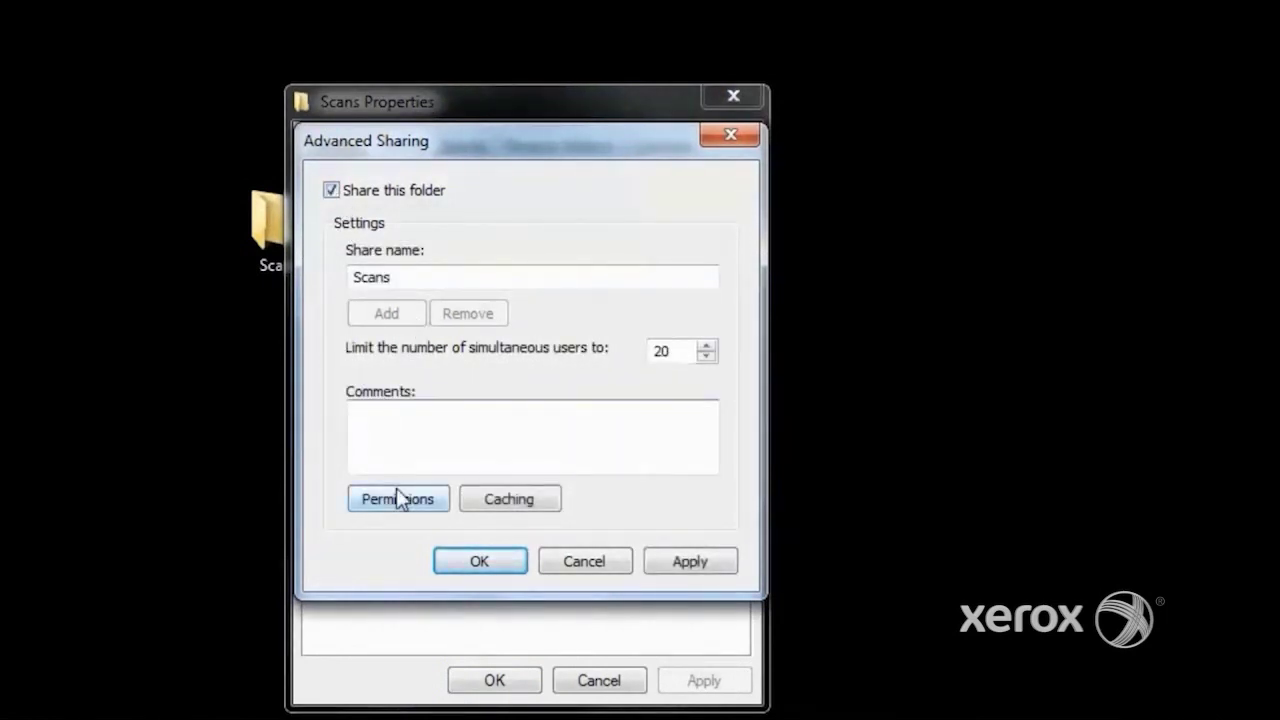
left_click(398, 499)
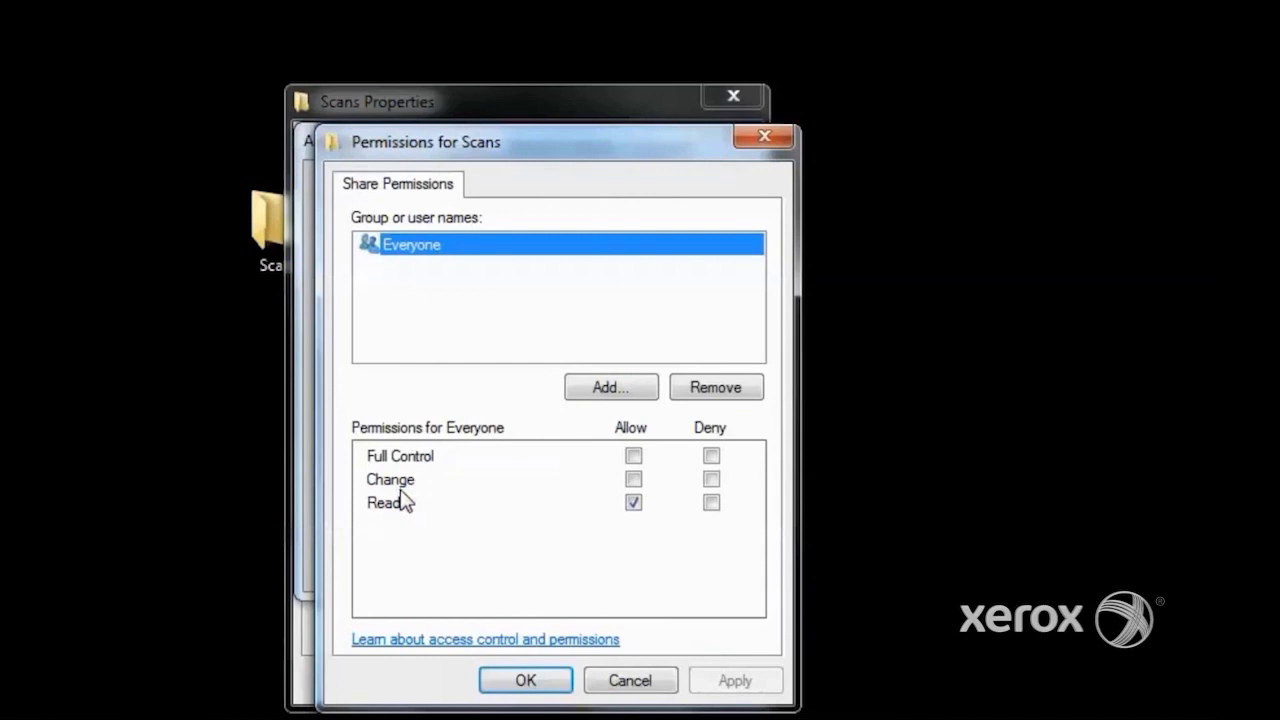
Add the local ScanUser account to the Scans share permissions
left_click(590, 390)
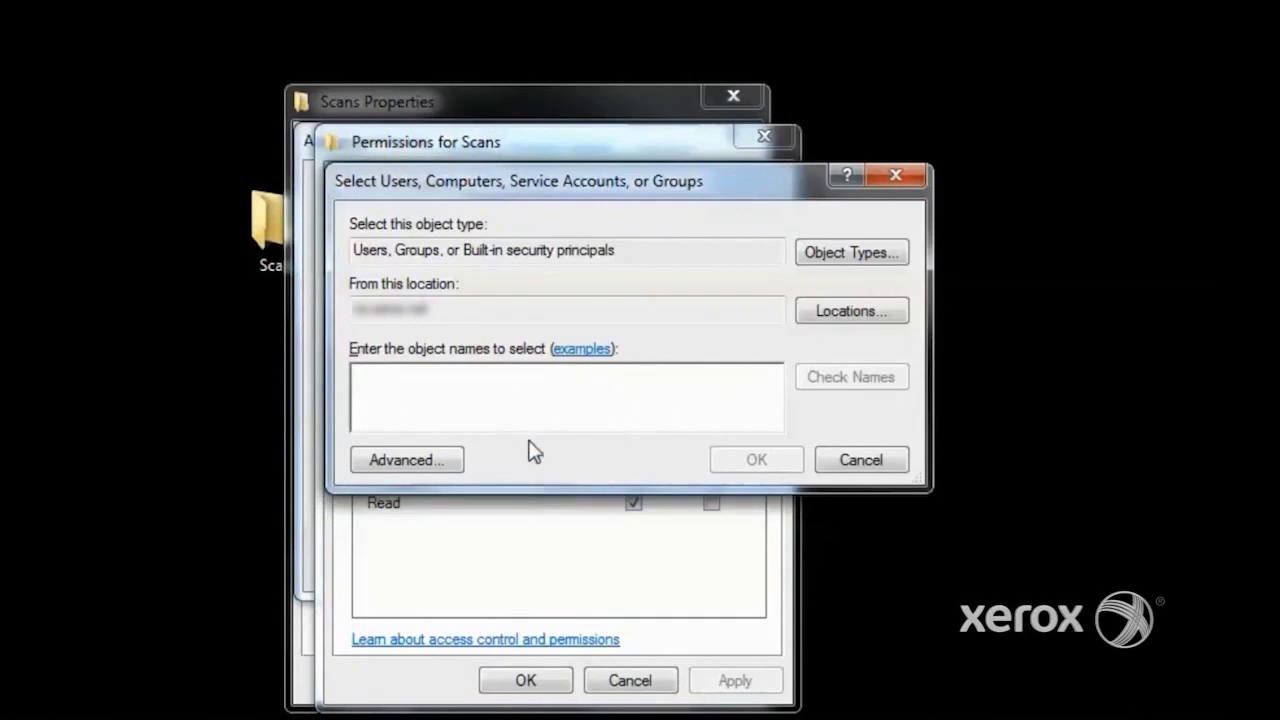
left_click(840, 315)
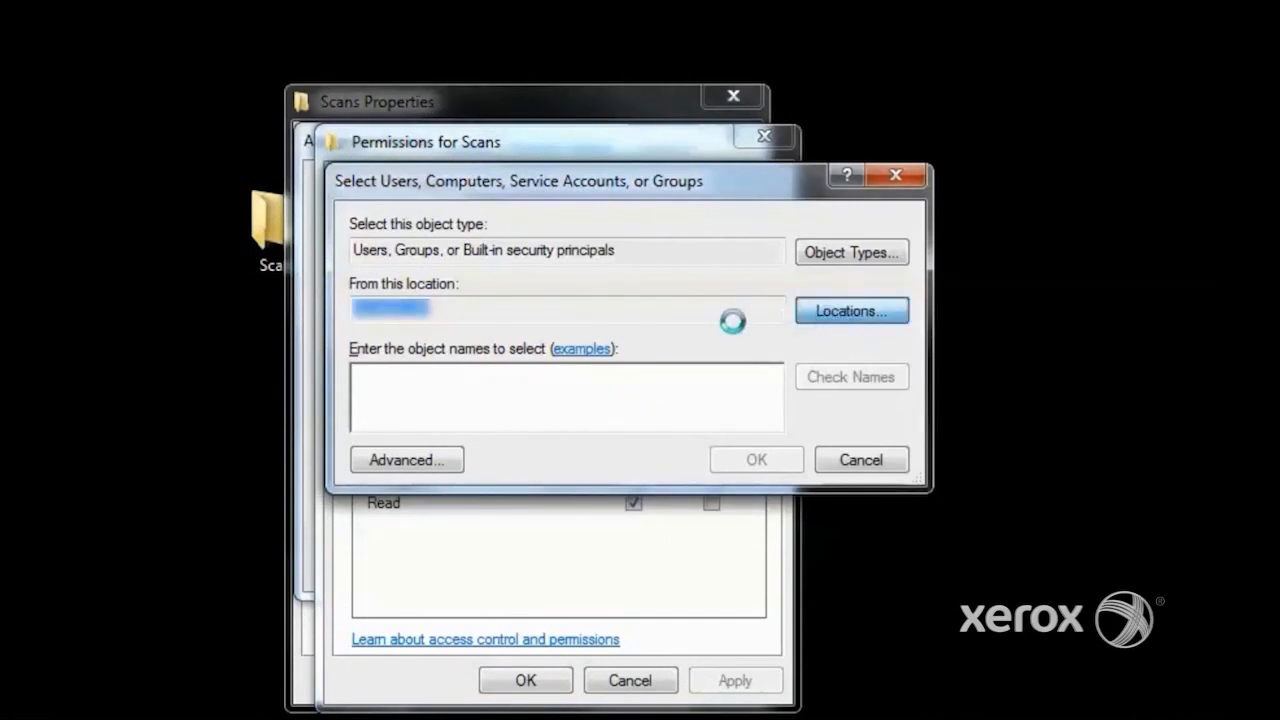
left_click_drag(962, 432, 960, 330)
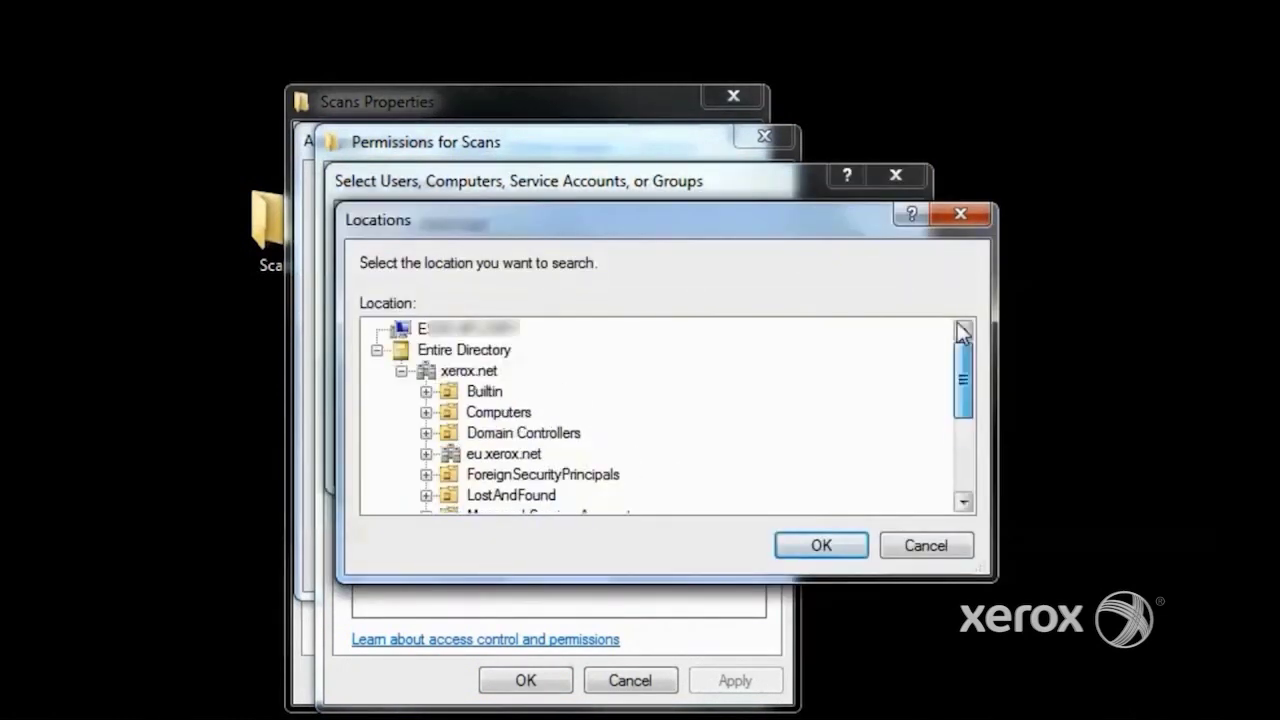
left_click(466, 329)
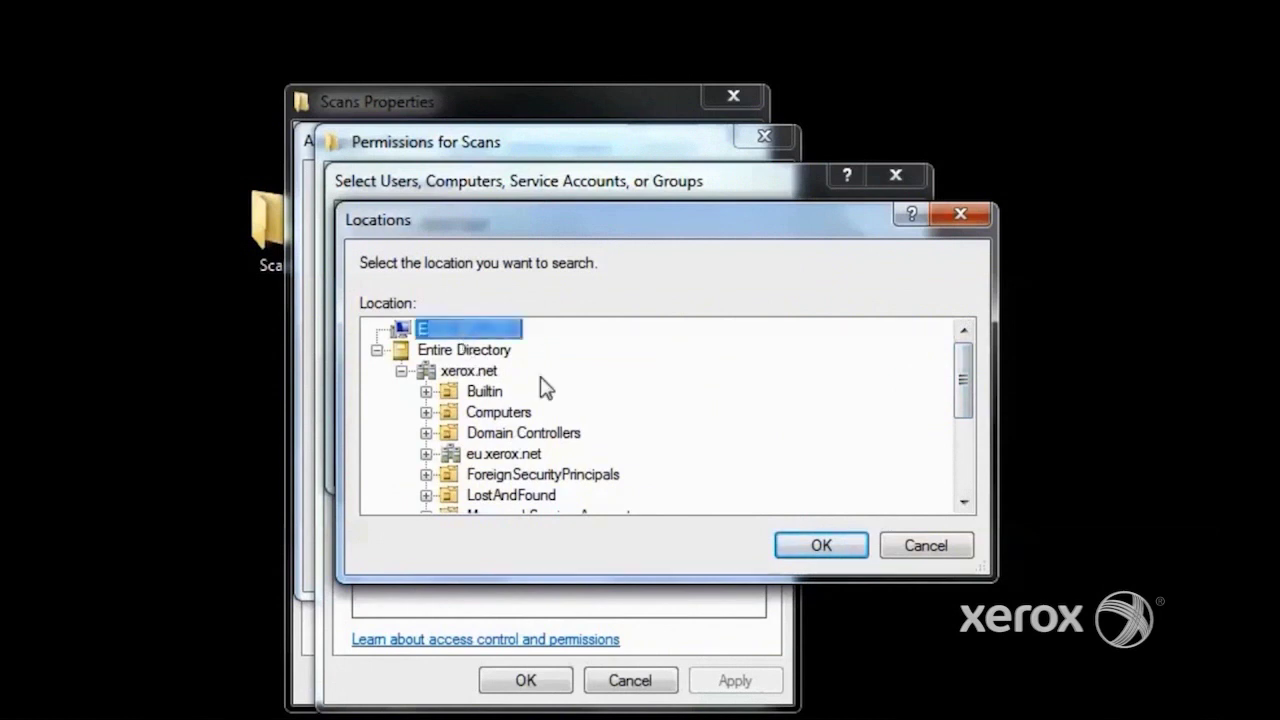
left_click(798, 541)
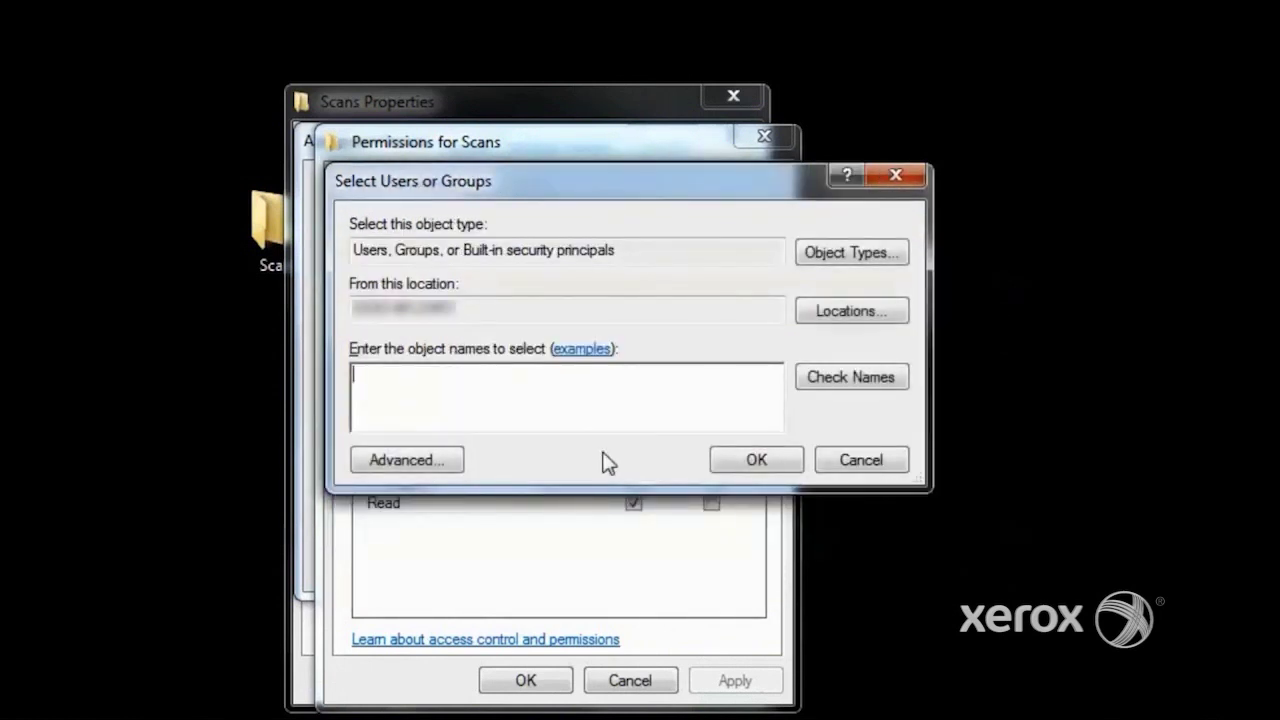
type("ScanUser")
left_click(833, 378)
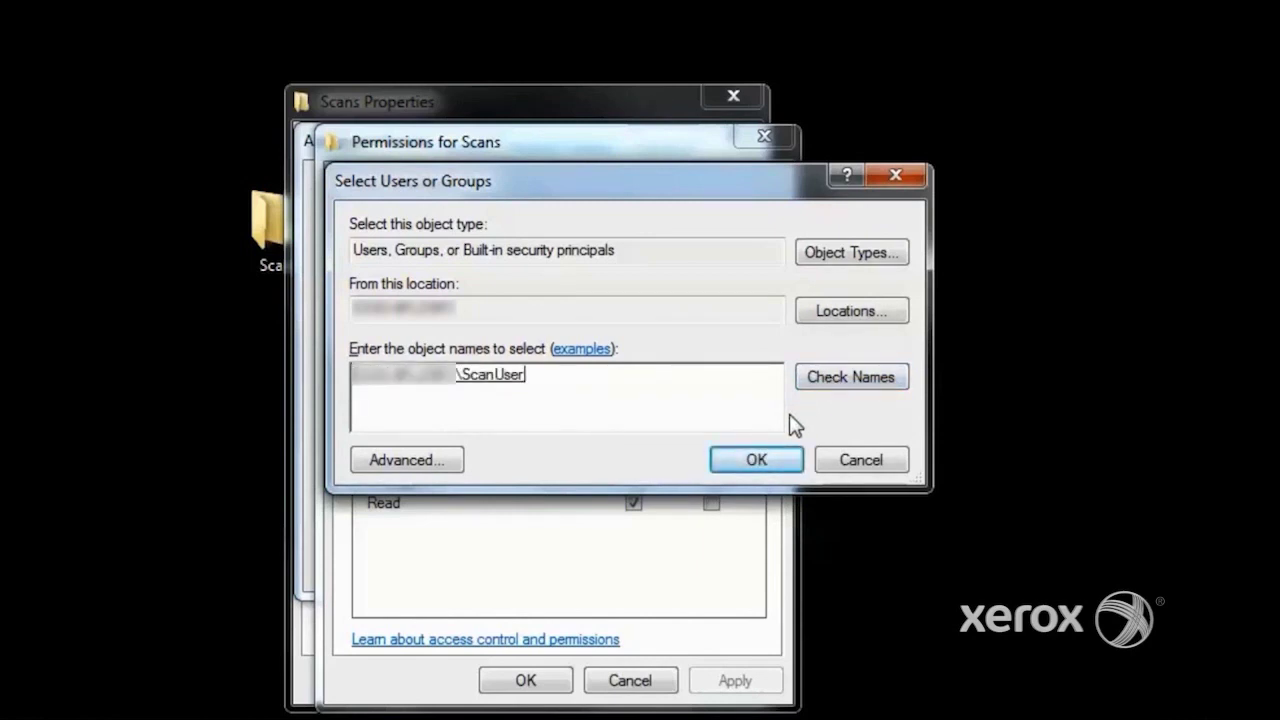
left_click(756, 462)
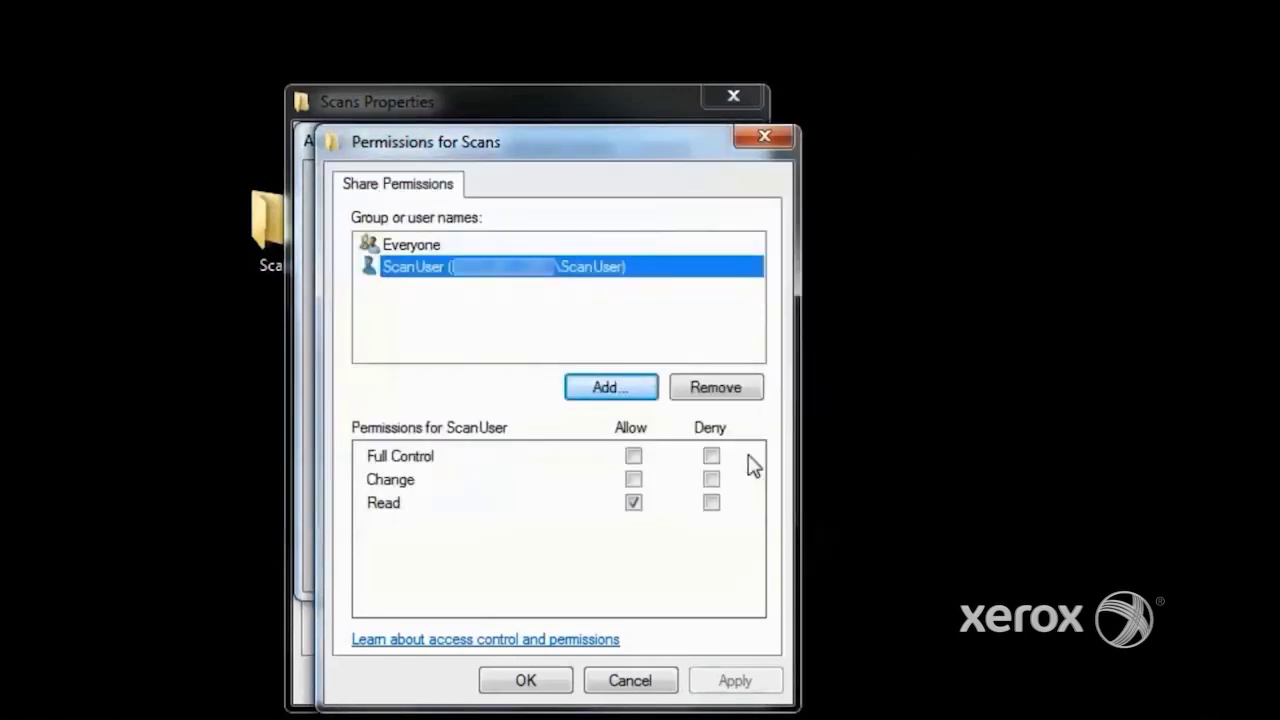
Grant ScanUser Full Control on the share and apply the sharing settings
left_click(634, 457)
left_click(734, 680)
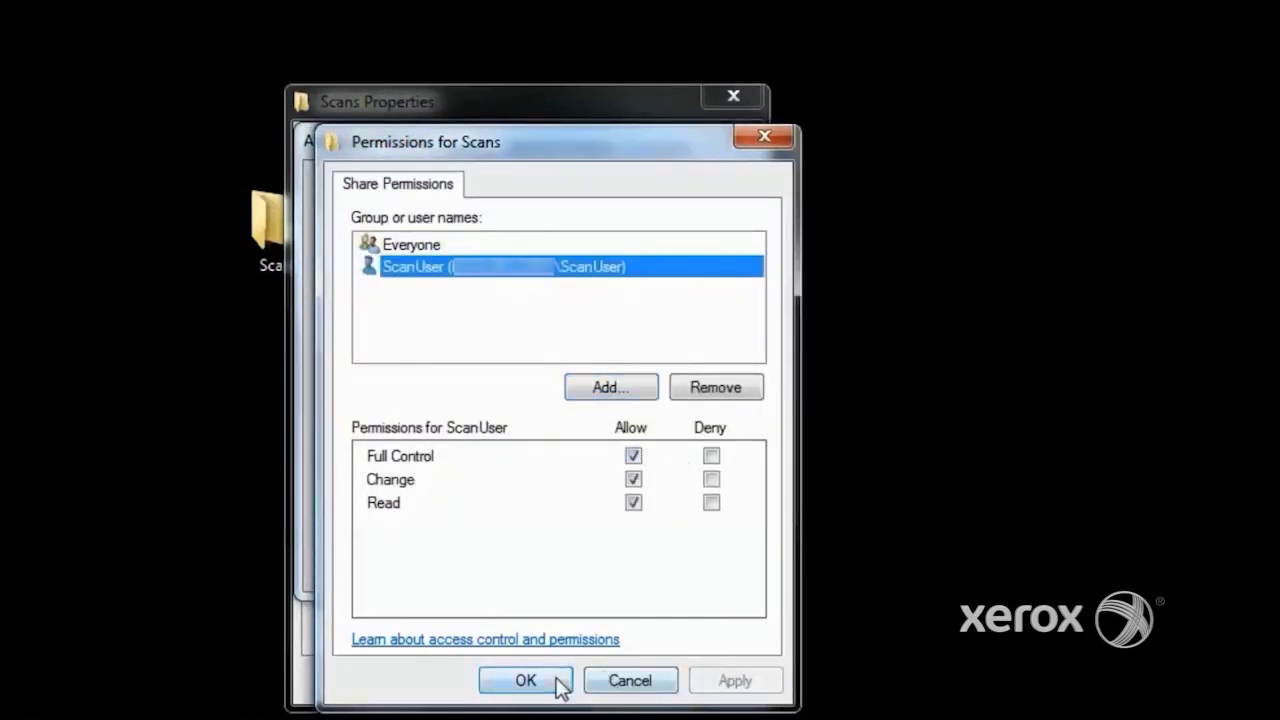
left_click(557, 683)
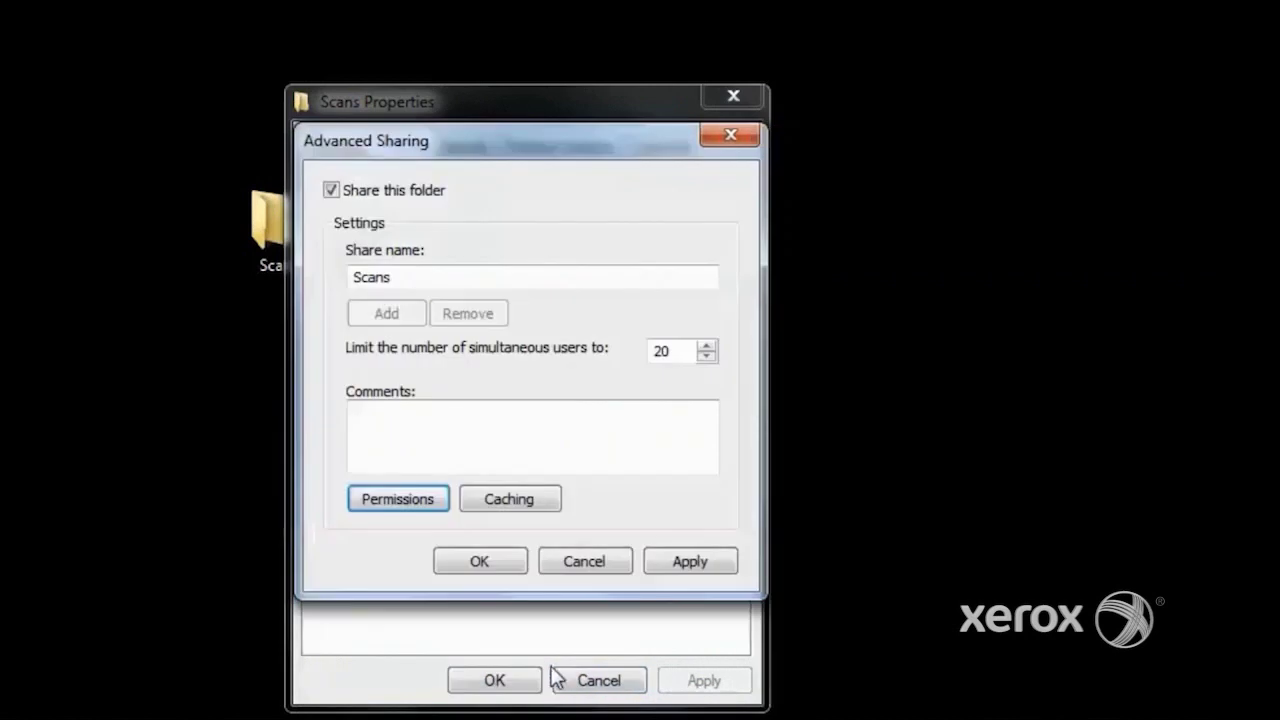
left_click(688, 572)
left_click(484, 564)
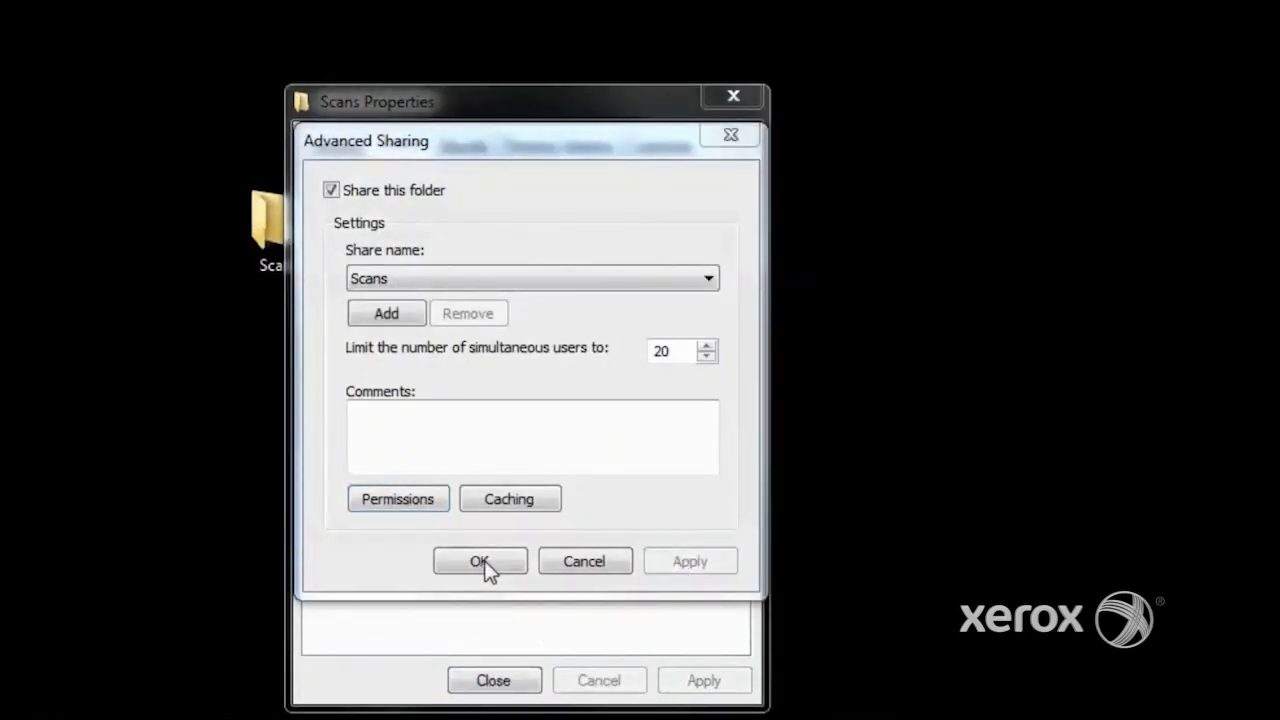
Add local user ScanUser to the Scans folder's Security permissions
left_click(460, 148)
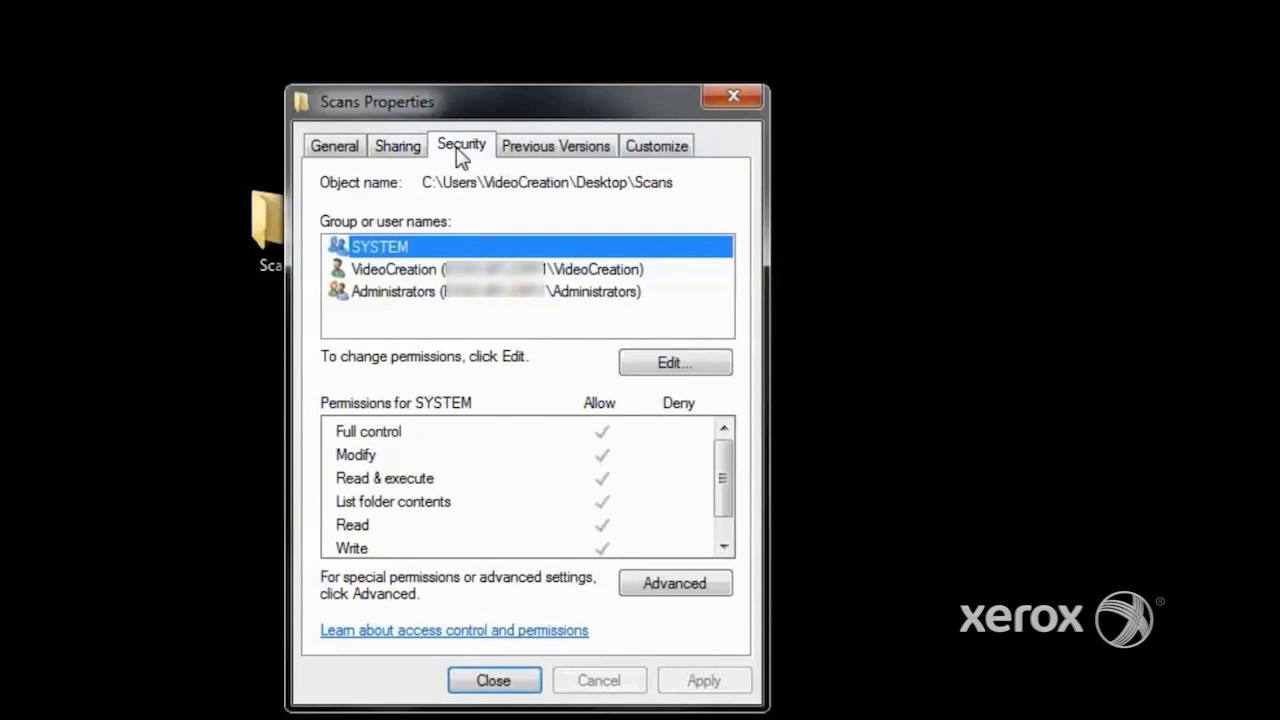
left_click(665, 364)
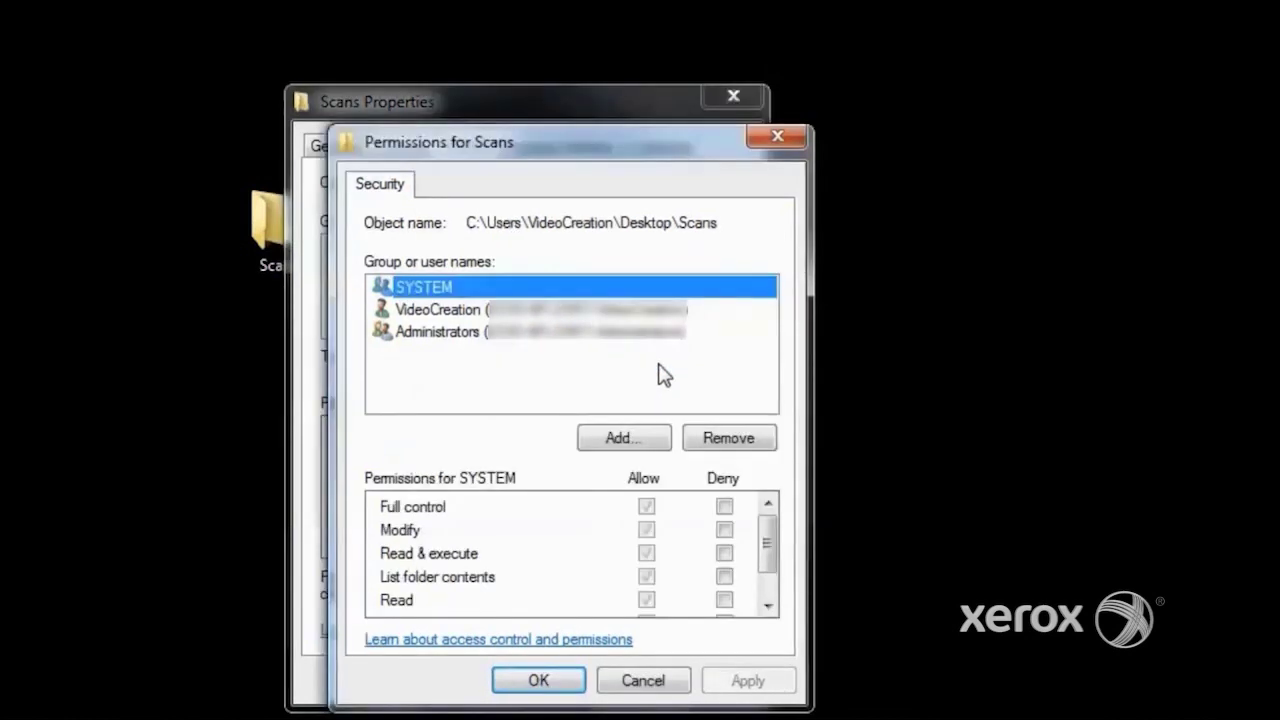
left_click(612, 440)
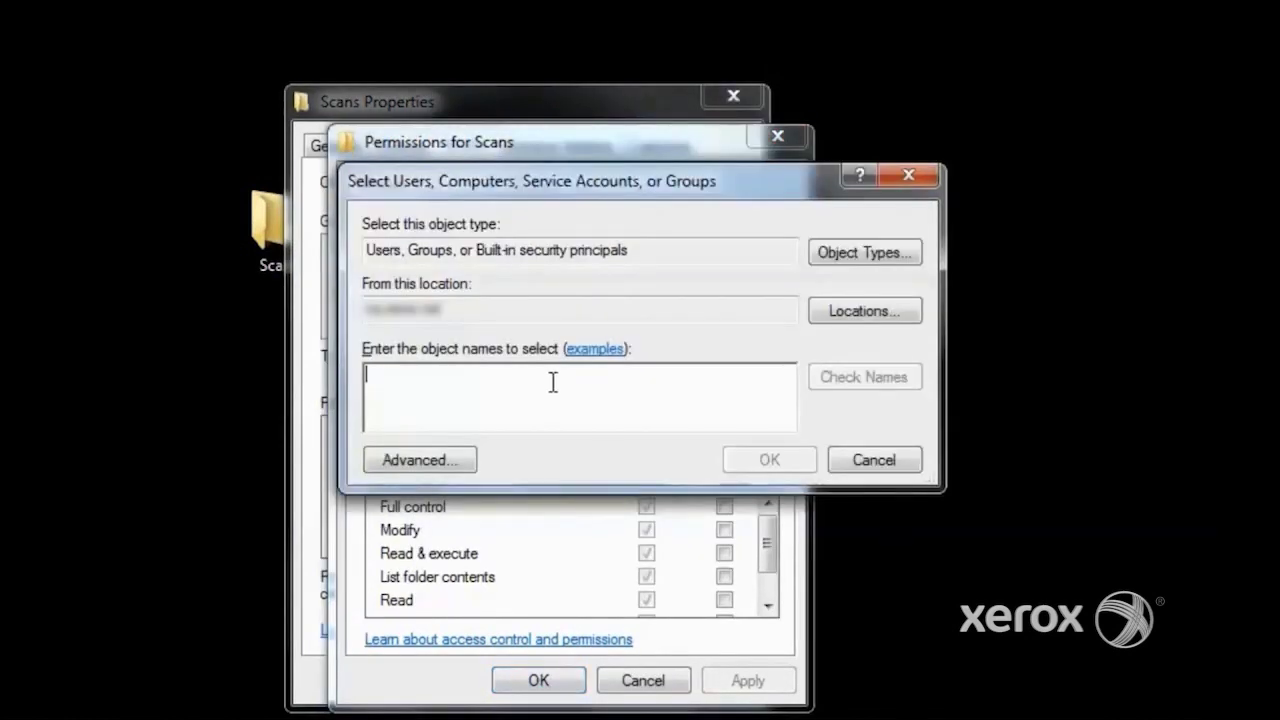
left_click(834, 318)
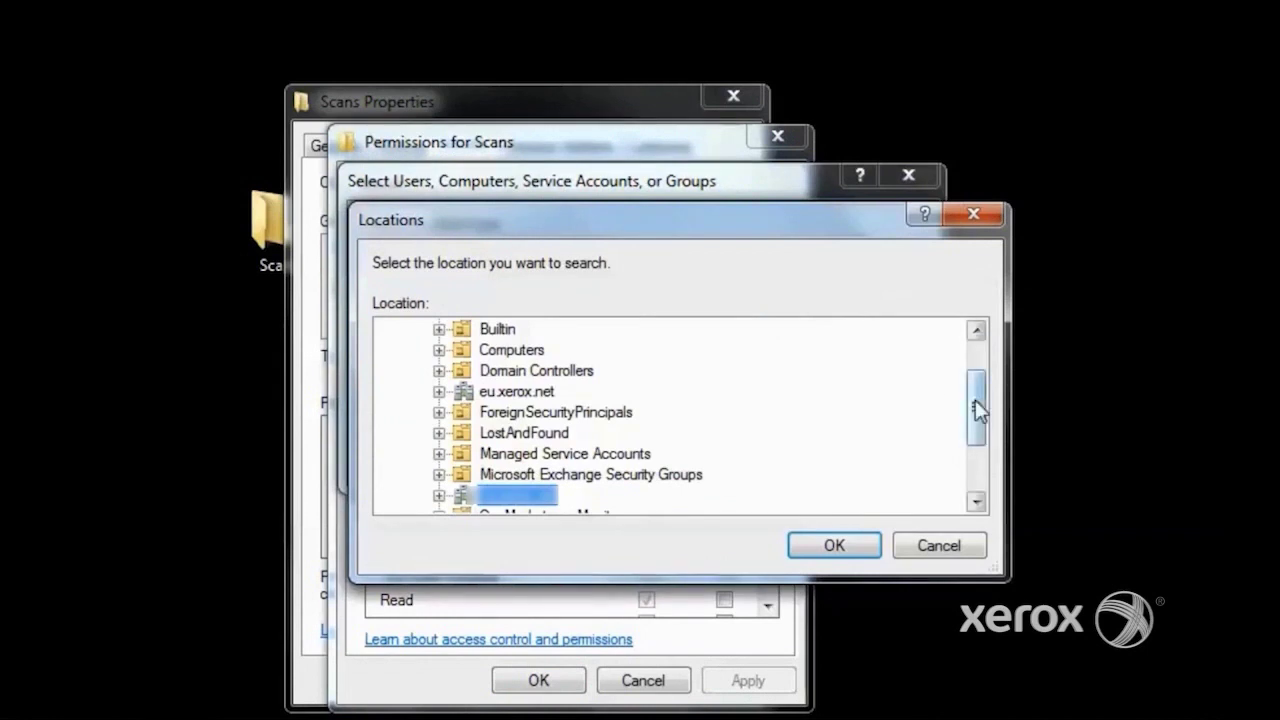
left_click_drag(977, 410, 990, 350)
left_click(463, 335)
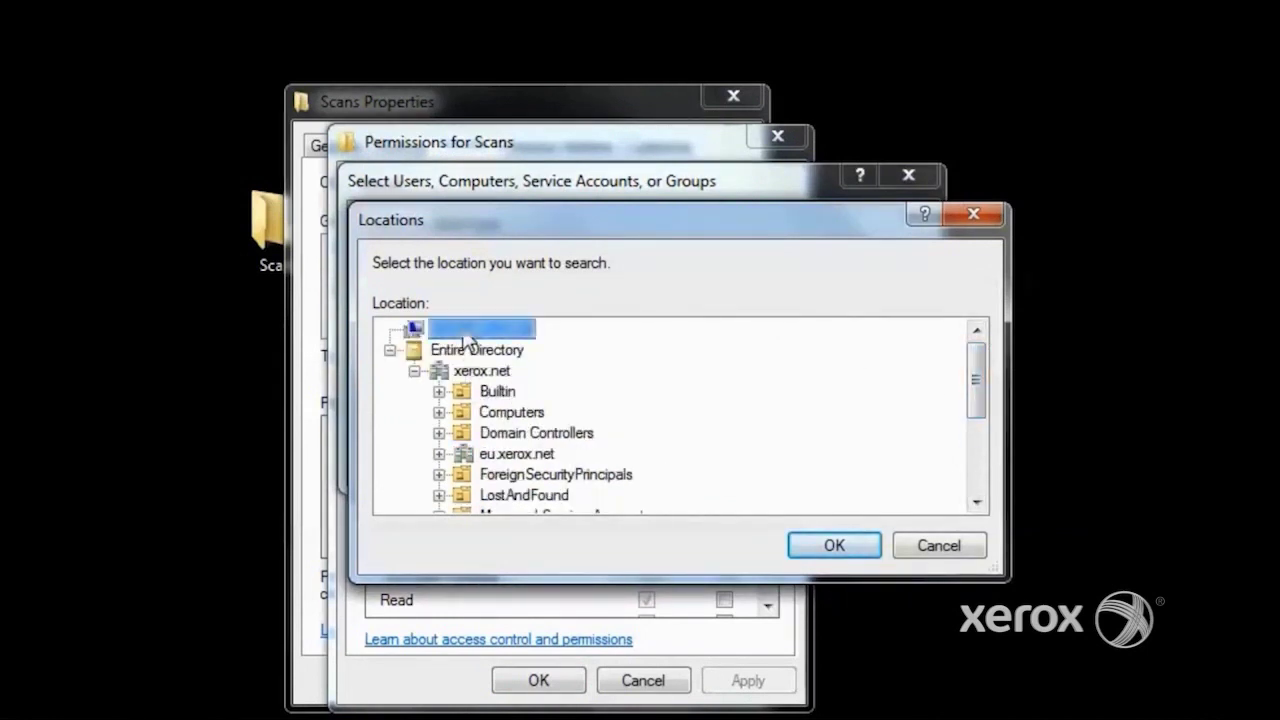
left_click(830, 543)
type("ScanUser")
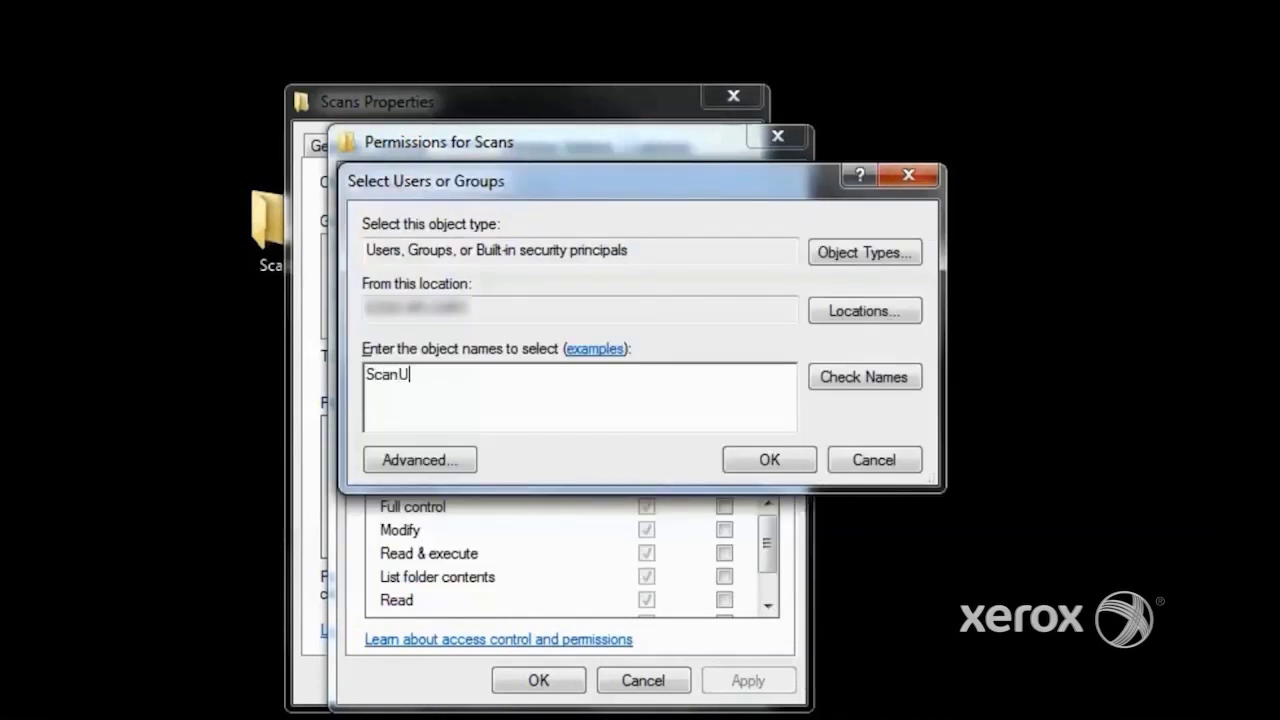
left_click(857, 390)
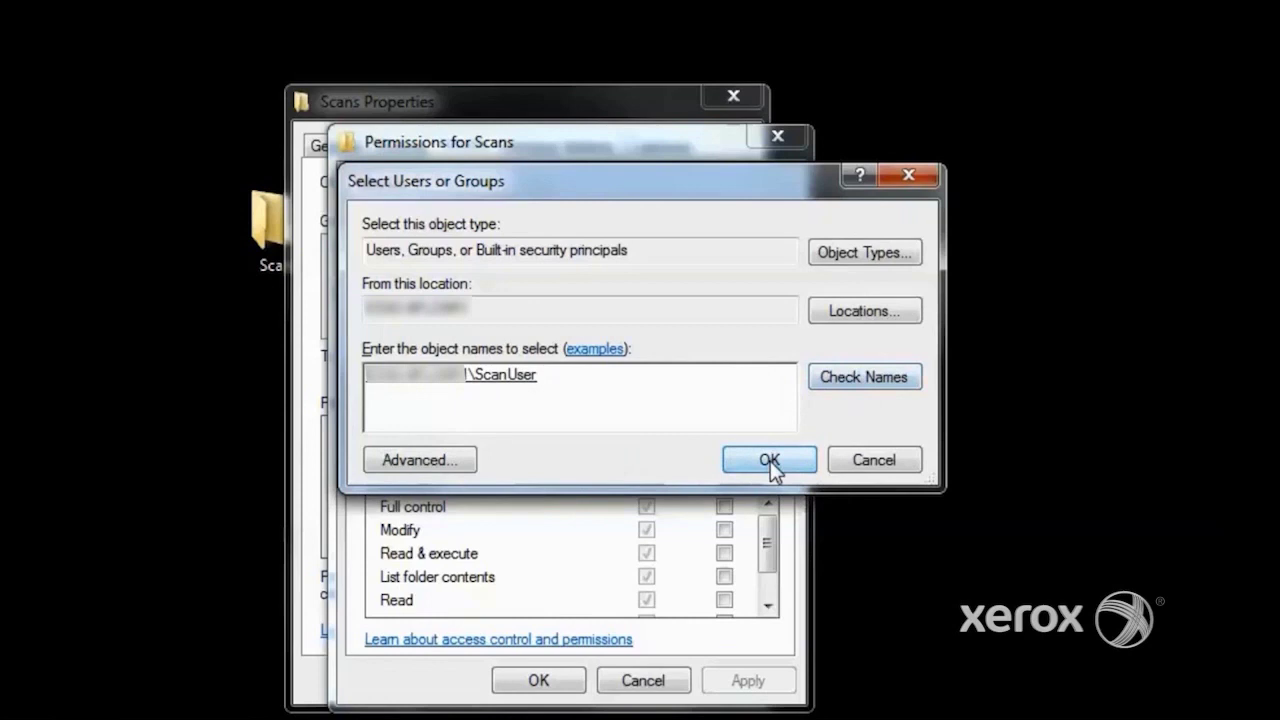
left_click(768, 461)
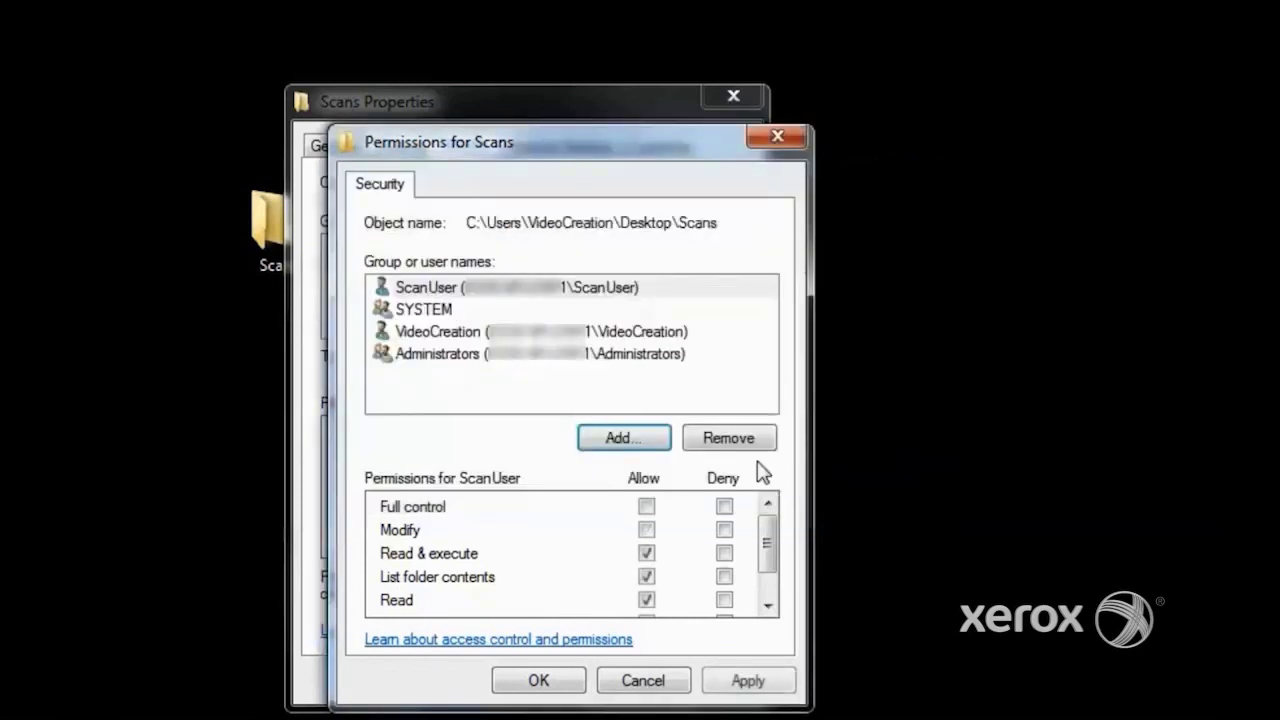
Allow ScanUser Full control on the folder and apply the permissions
left_click(647, 508)
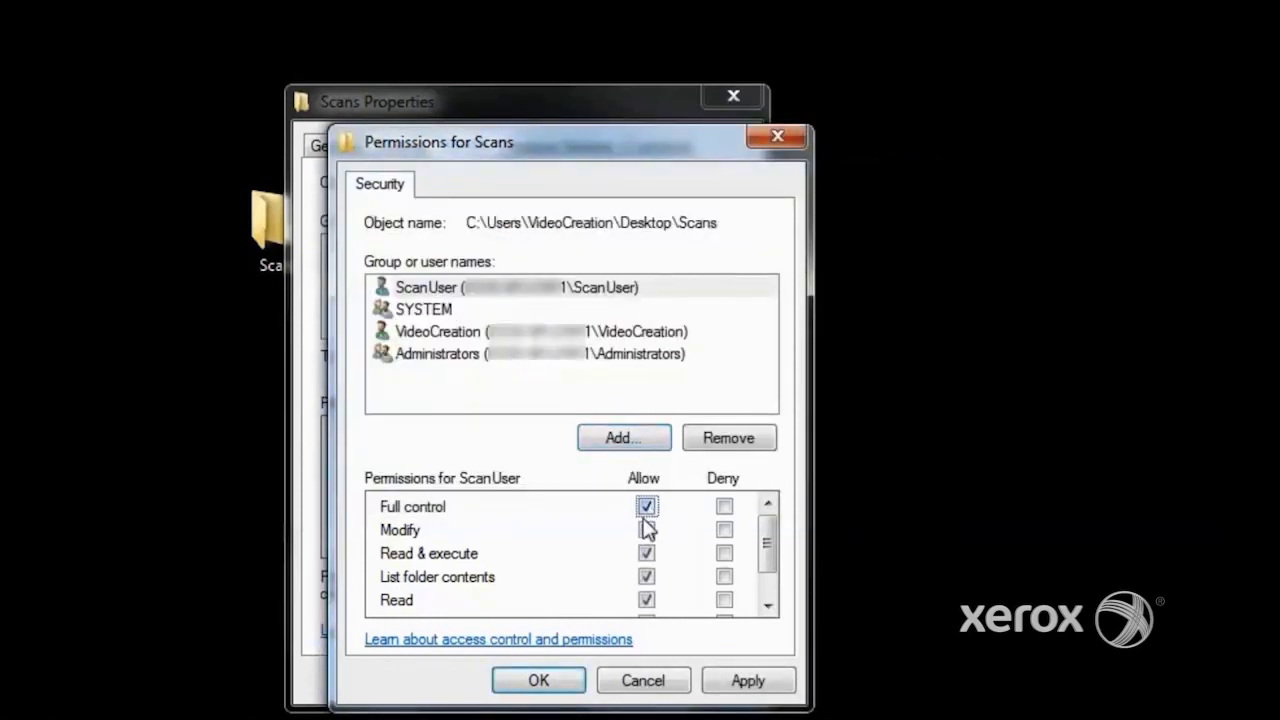
left_click(745, 682)
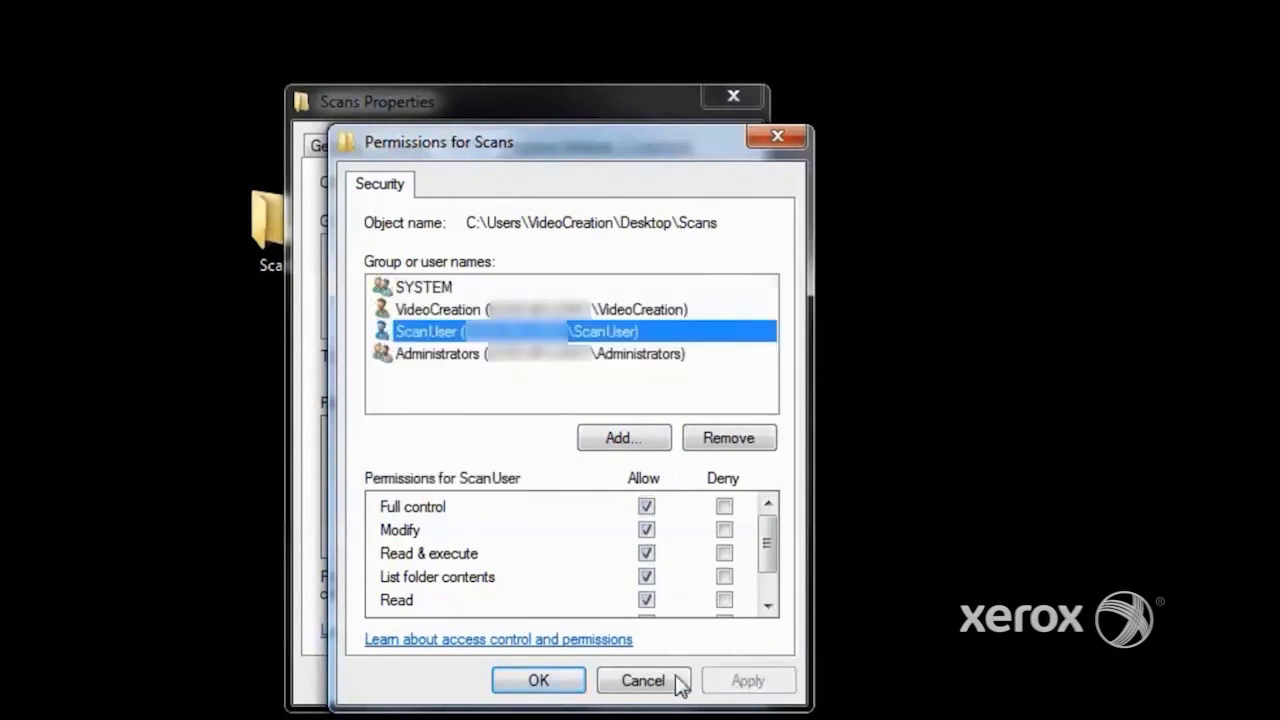
left_click(567, 682)
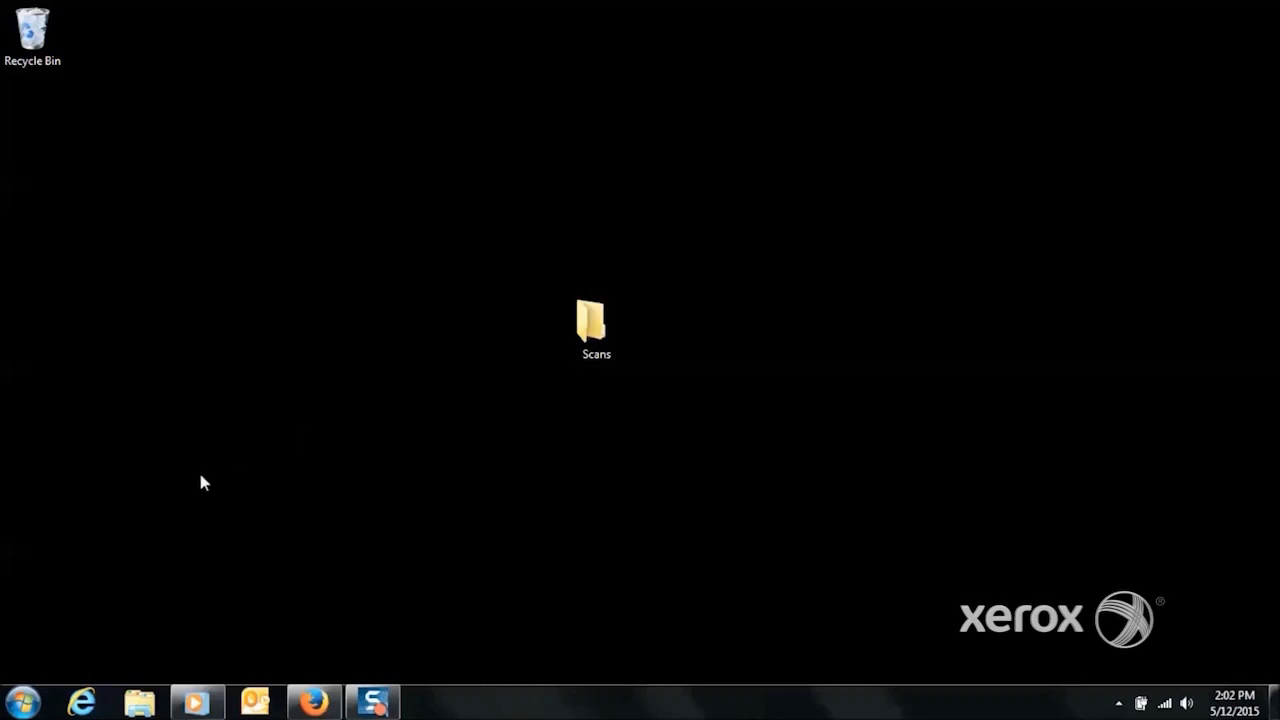
Show the Wireless Network Connection details in Network and Sharing Center to read the IPv4 address
left_click(22, 702)
left_click(383, 282)
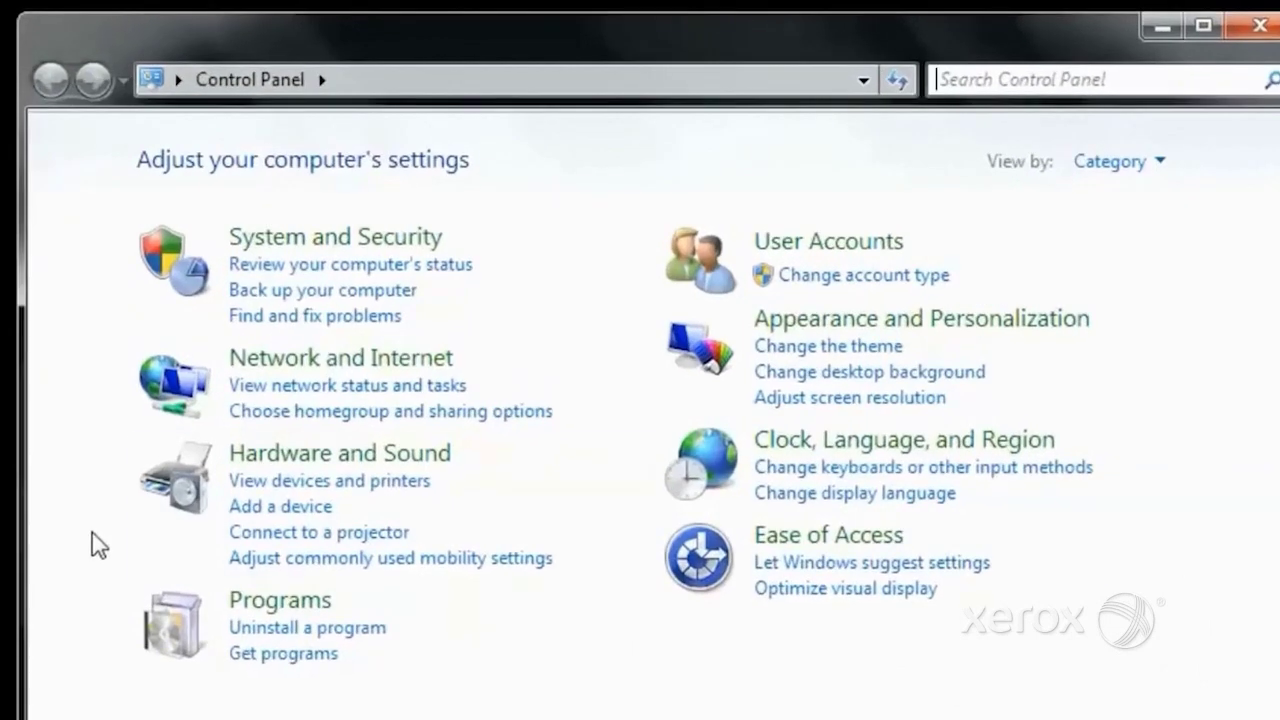
left_click(293, 395)
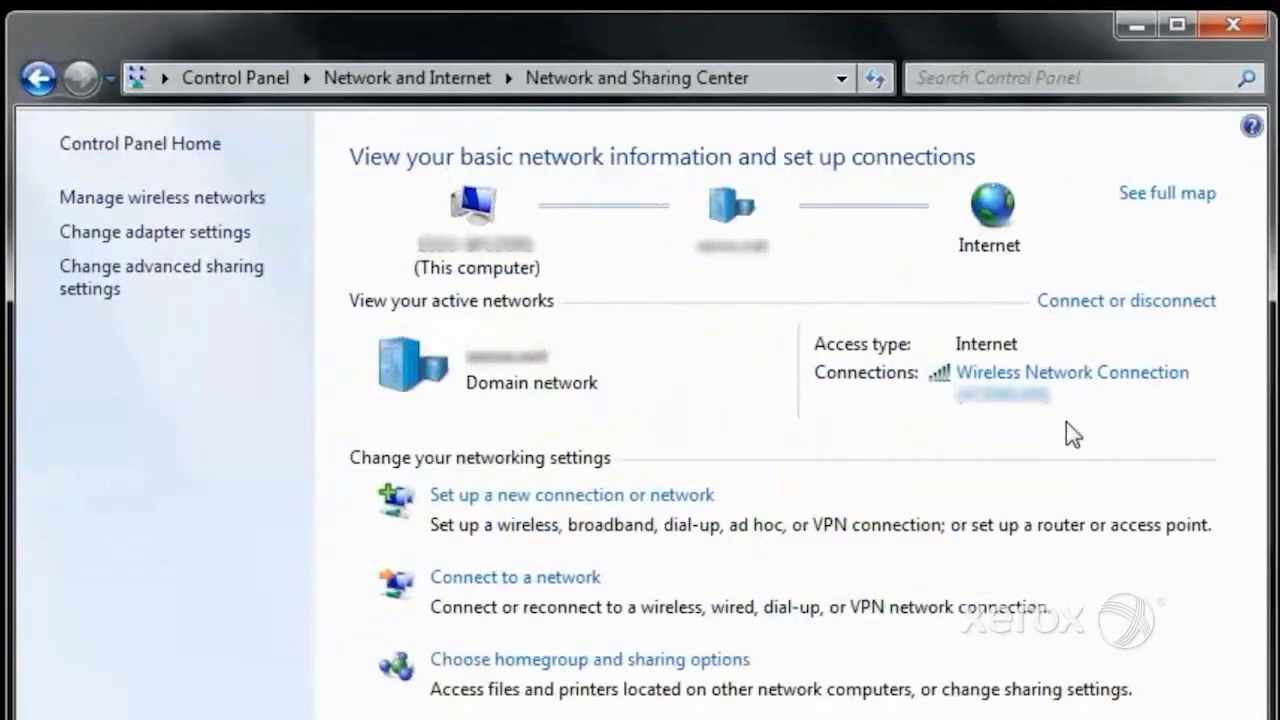
left_click(1015, 395)
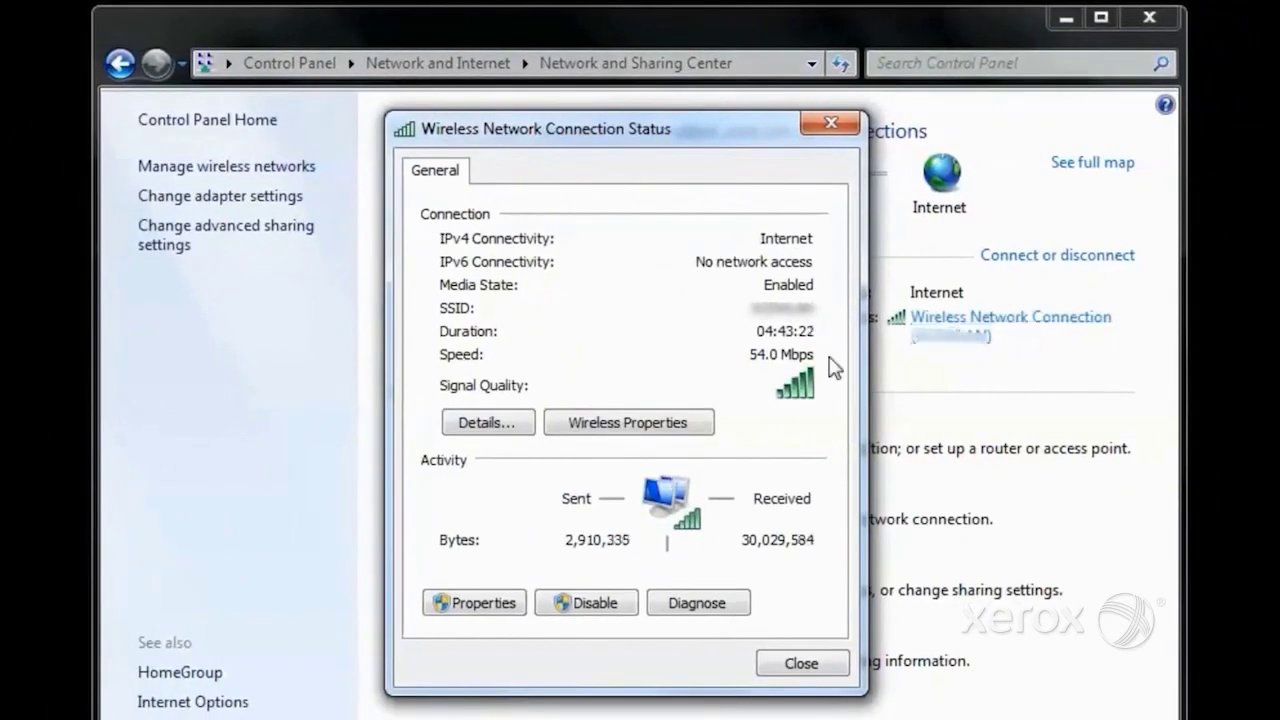
left_click(488, 423)
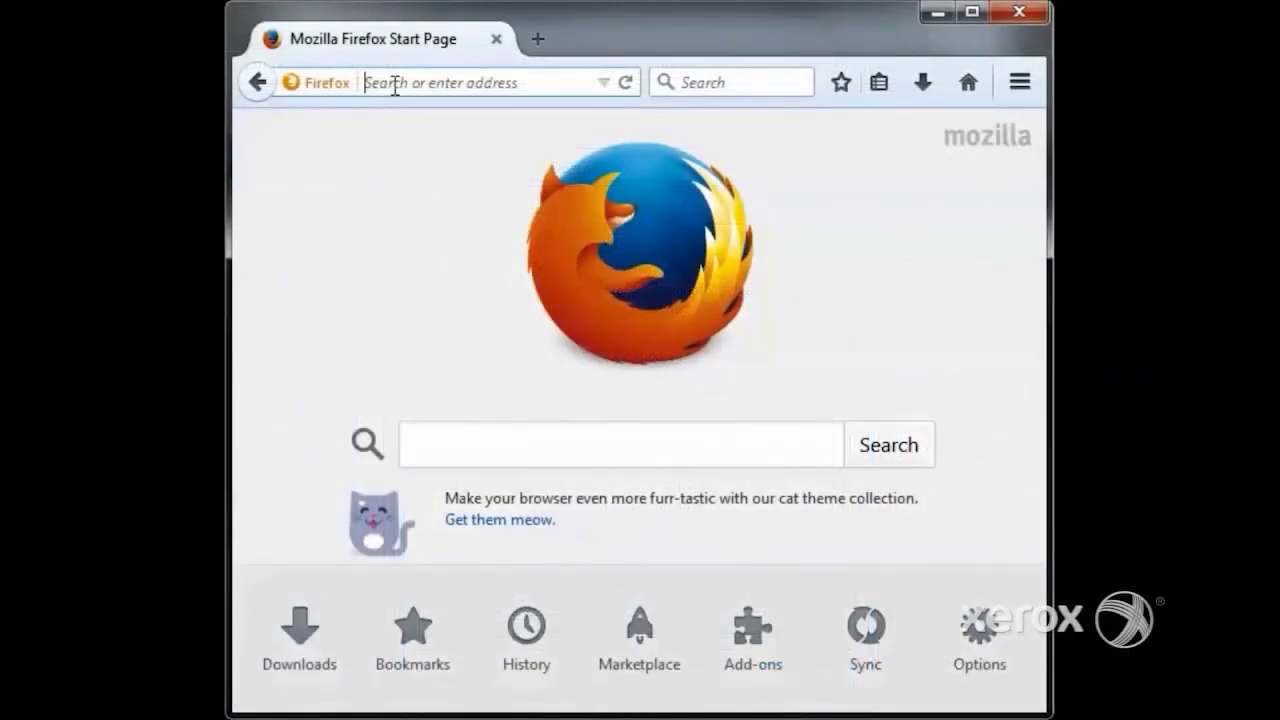
Go to 192.168.77.1 in Firefox to reach the WorkCentre 7970 Status page
type("192.168.77.1")
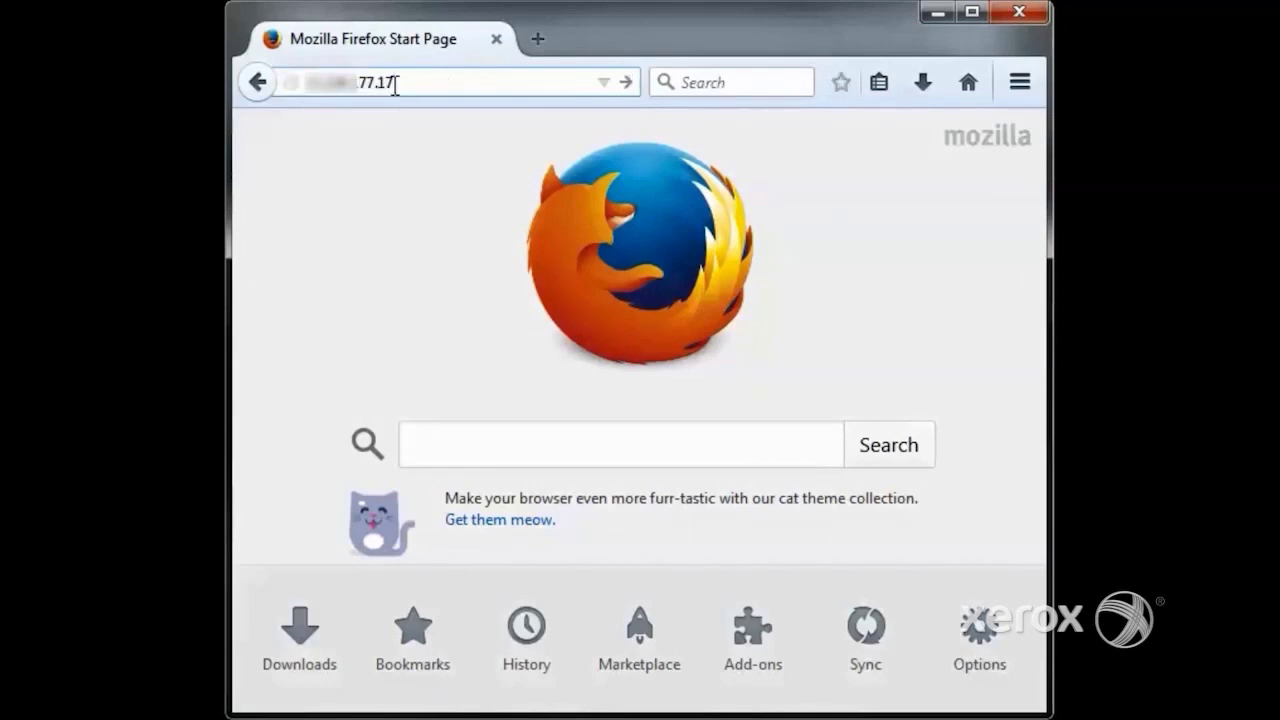
key("Return")
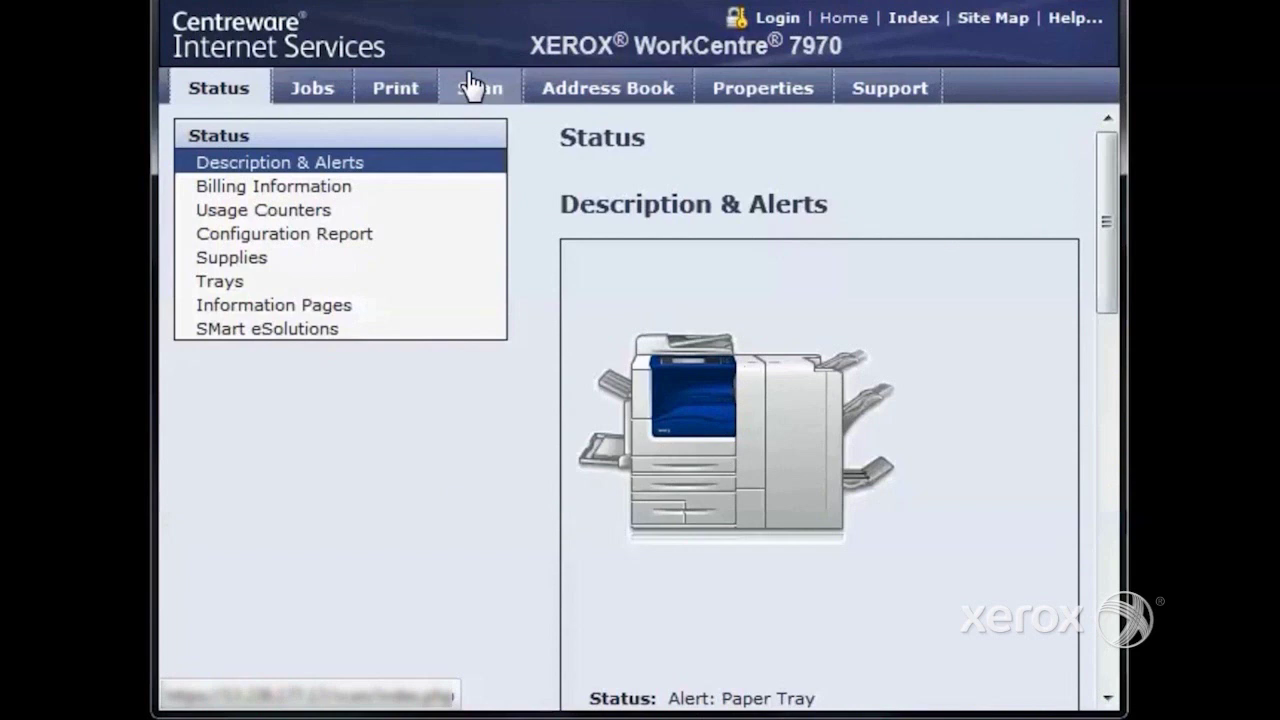
Create scan template TestScanning with a custom destination friendly-named ScanTest
left_click(470, 87)
left_click(776, 284)
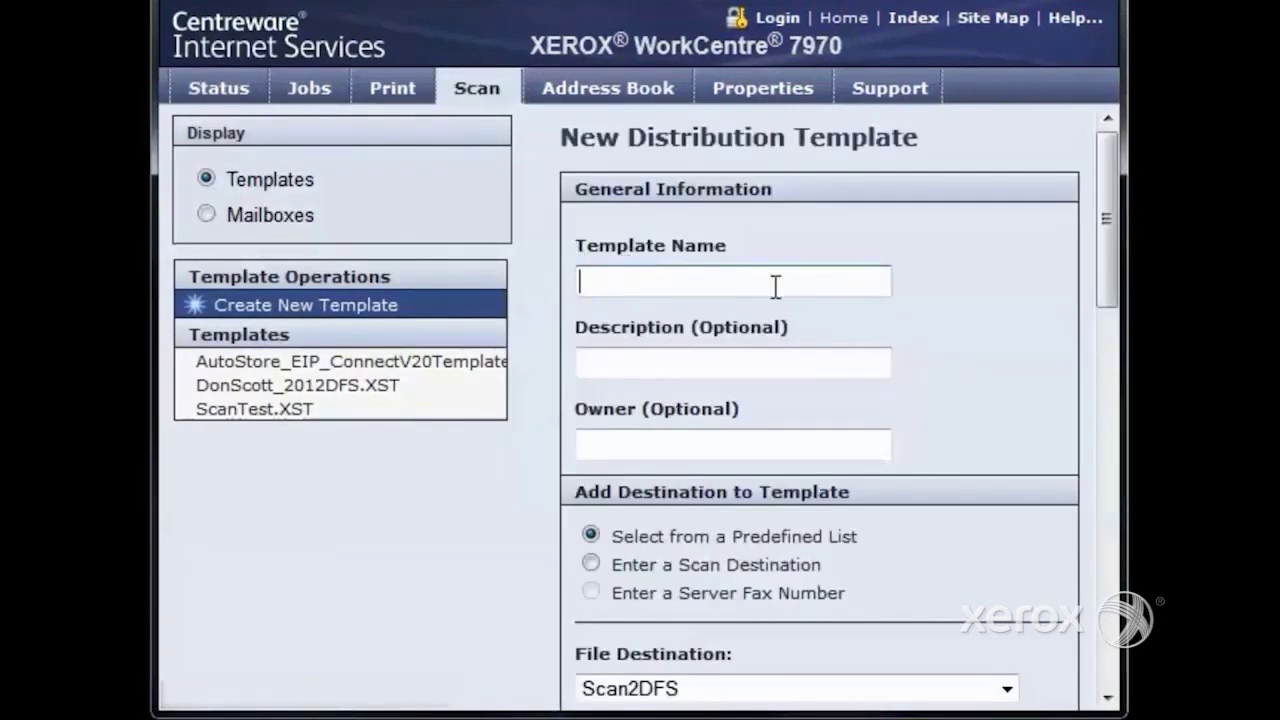
type("TestScanning")
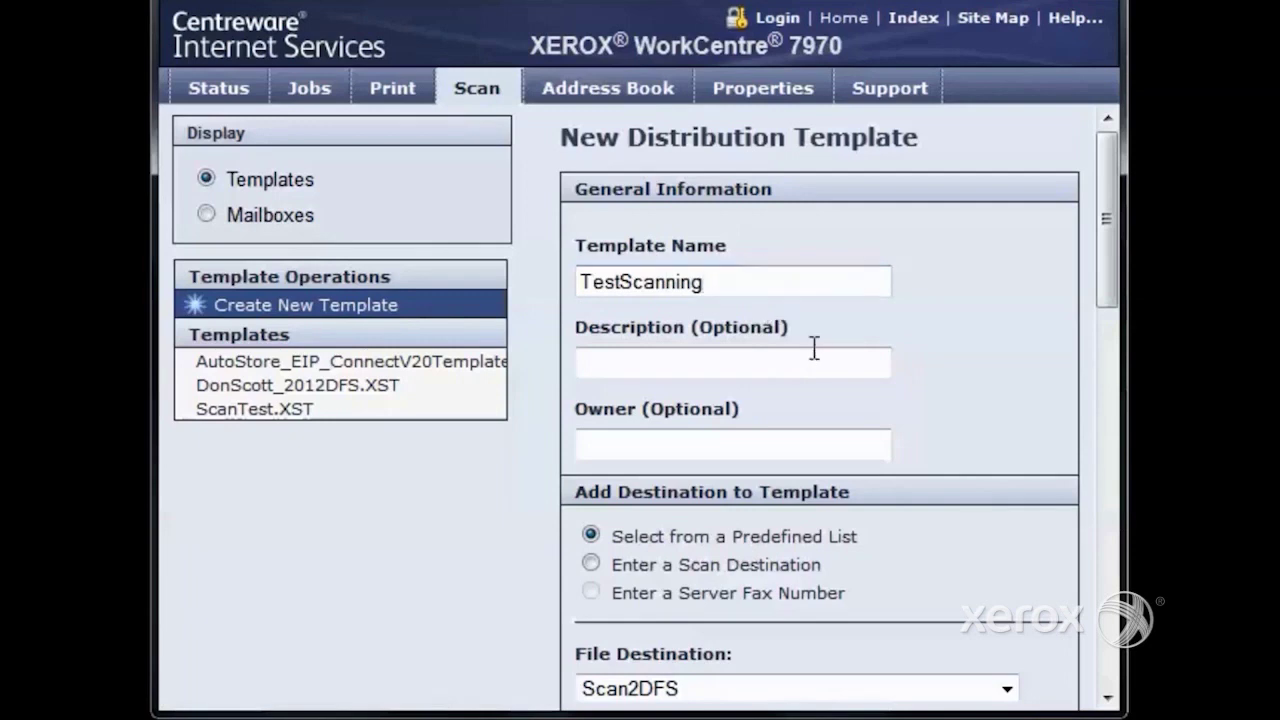
scroll(718, 483, "down", 3)
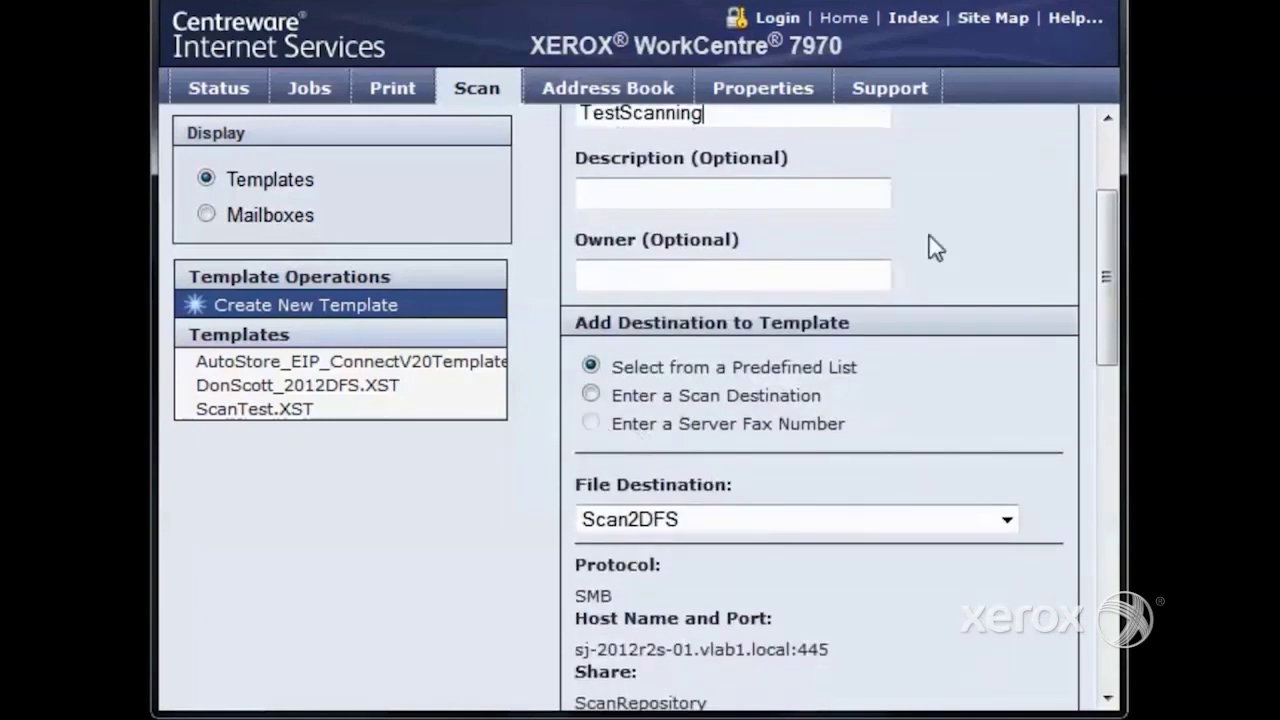
left_click(598, 396)
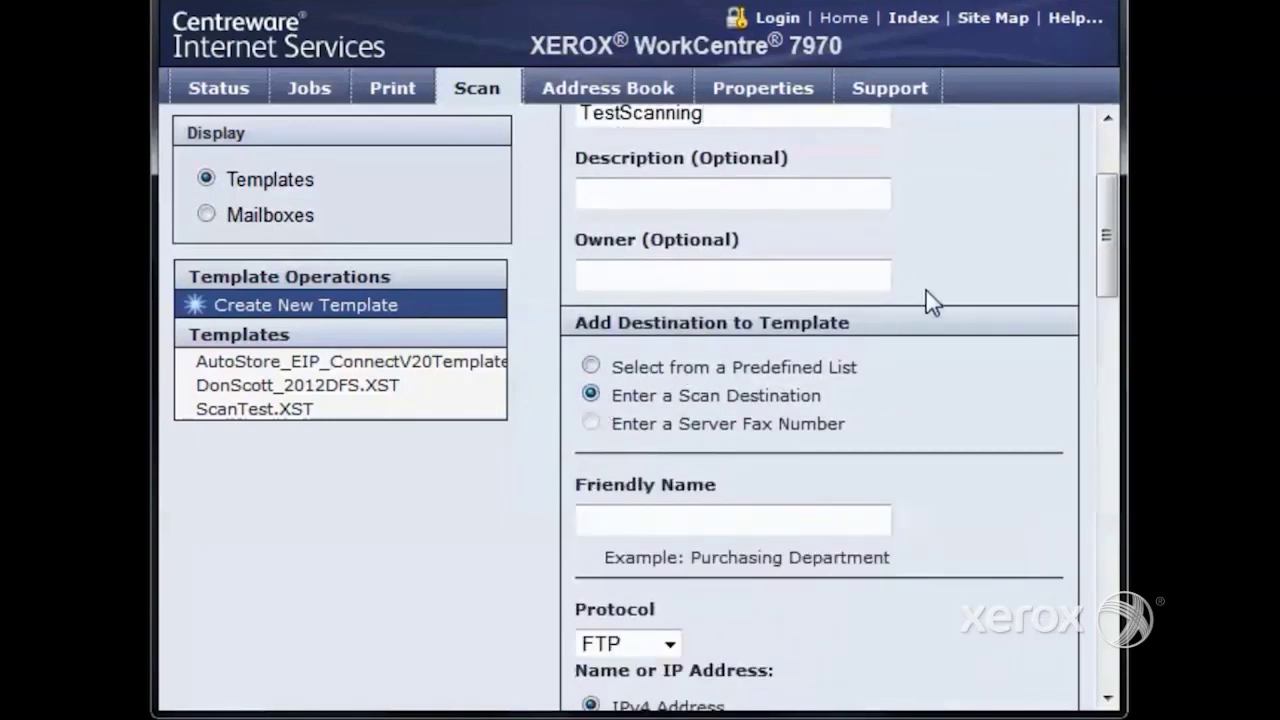
scroll(930, 303, "down", 3)
left_click(759, 359)
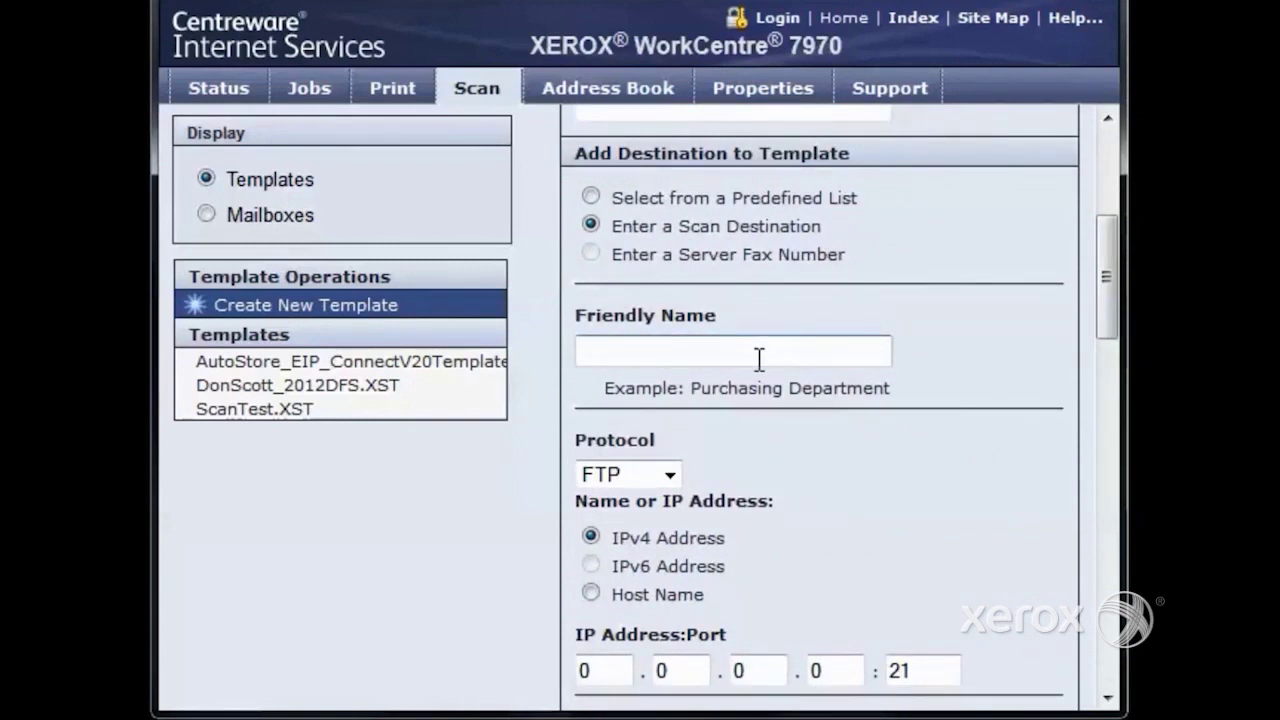
type("ScanTest")
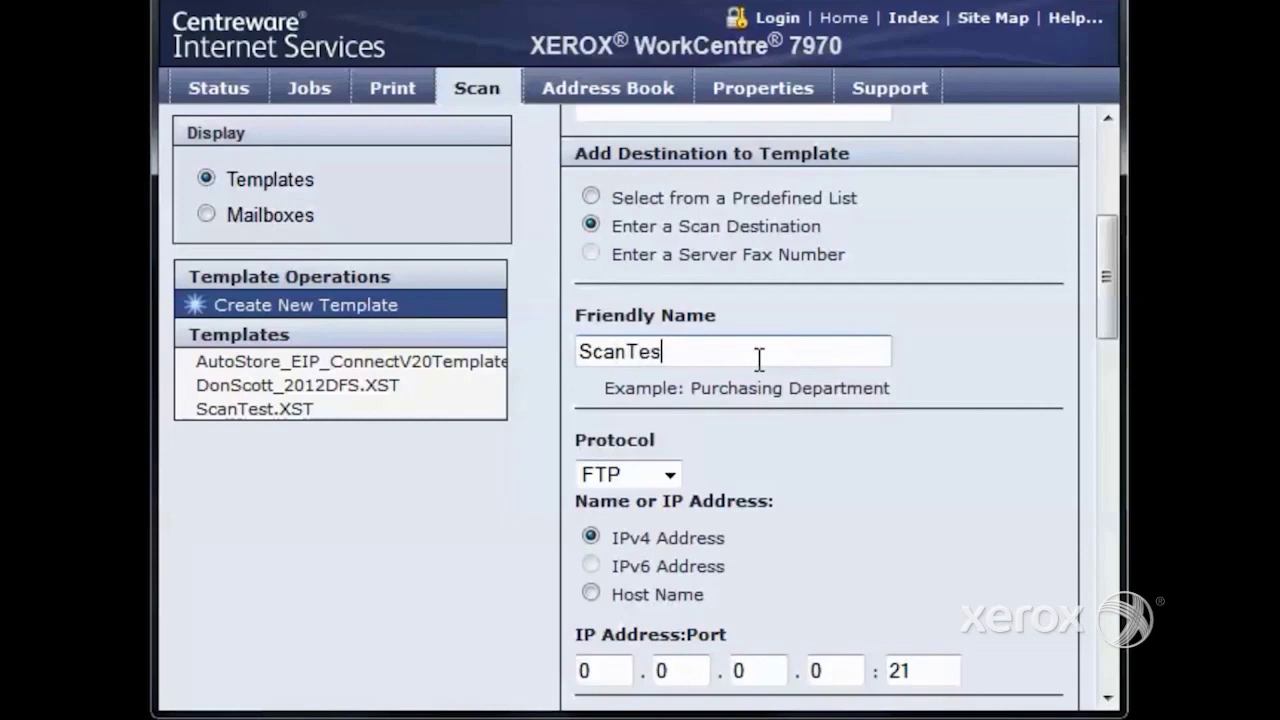
left_click(615, 476)
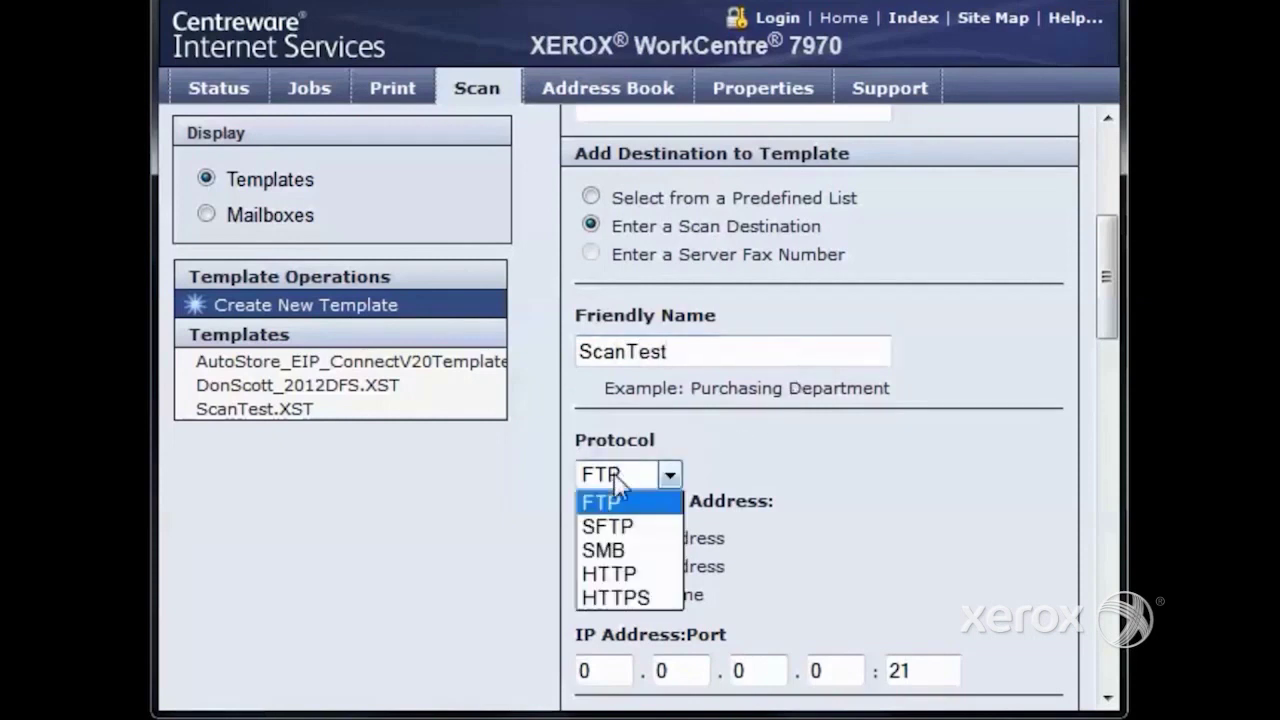
Set the SMB destination to 192.168.3.74, port 445, share Scans
left_click(615, 549)
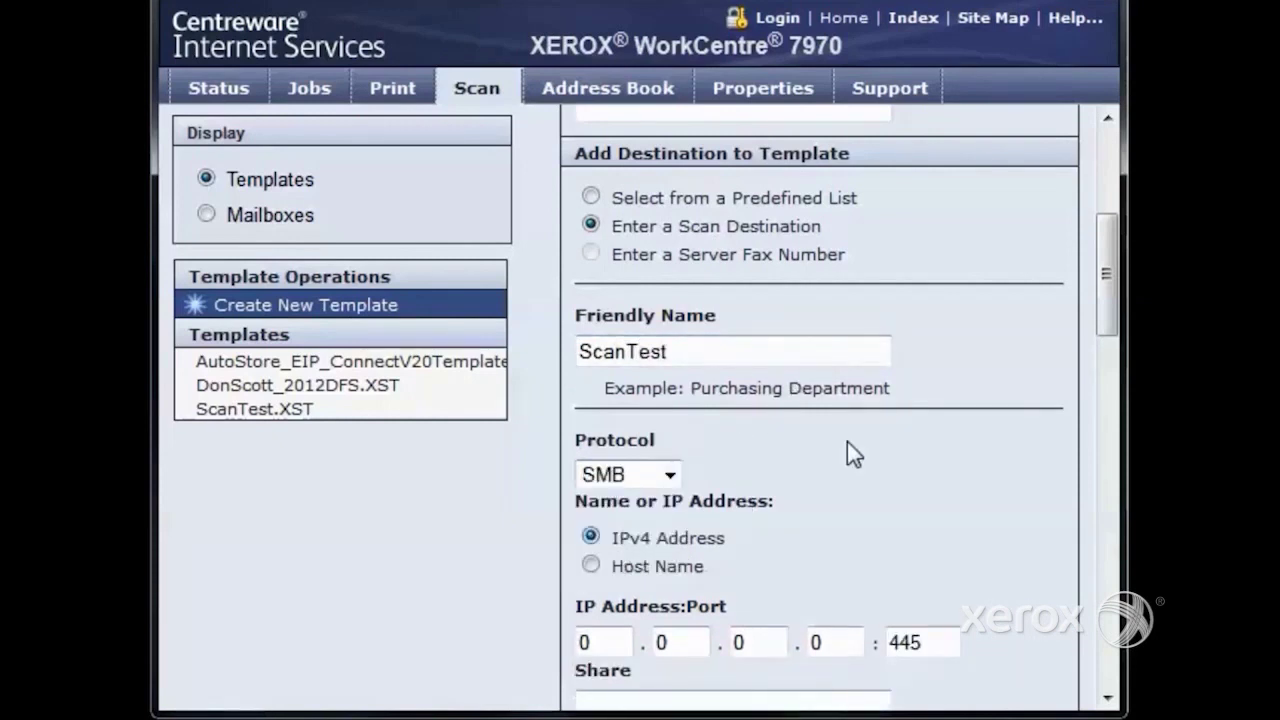
scroll(846, 451, "down", 3)
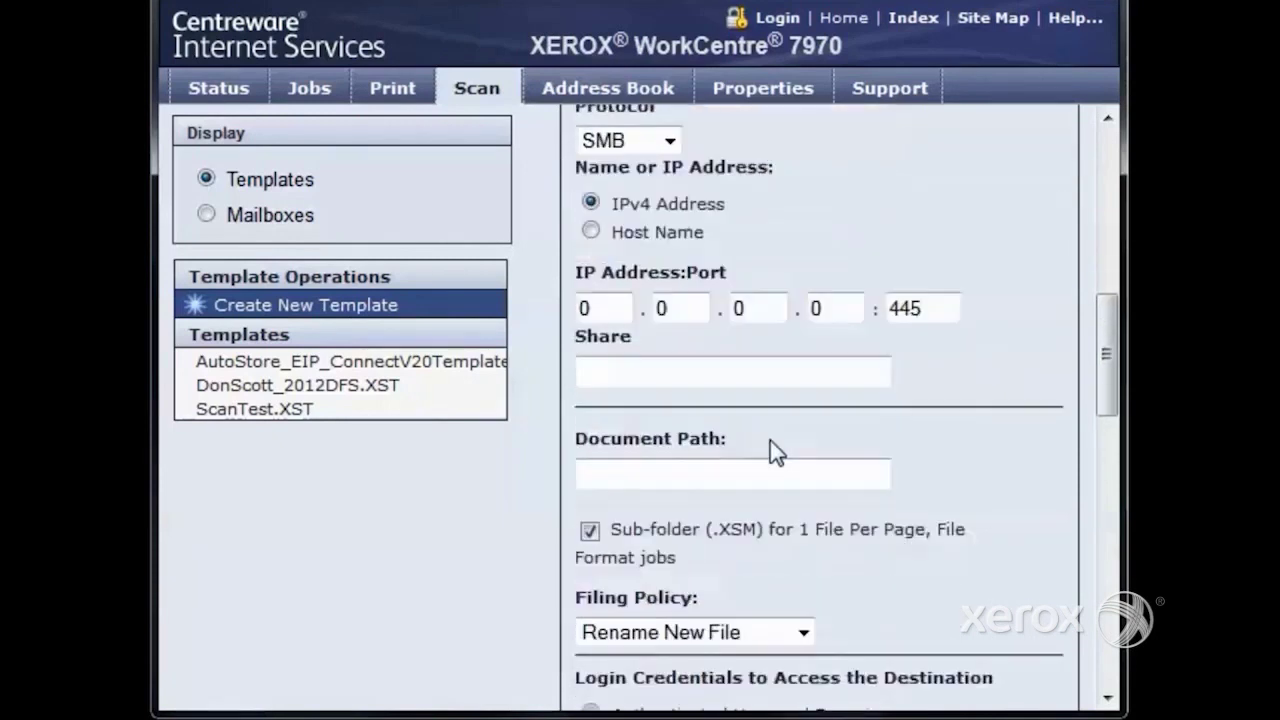
double_click(608, 303)
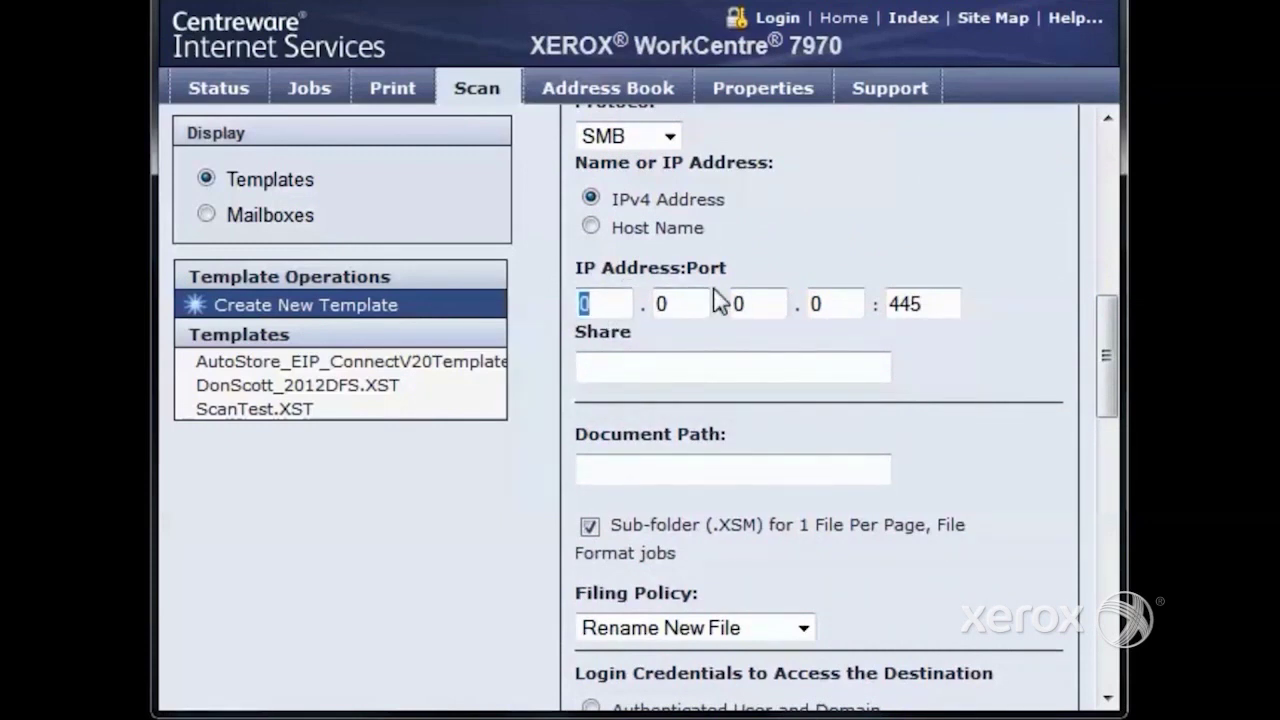
type("192.168.3")
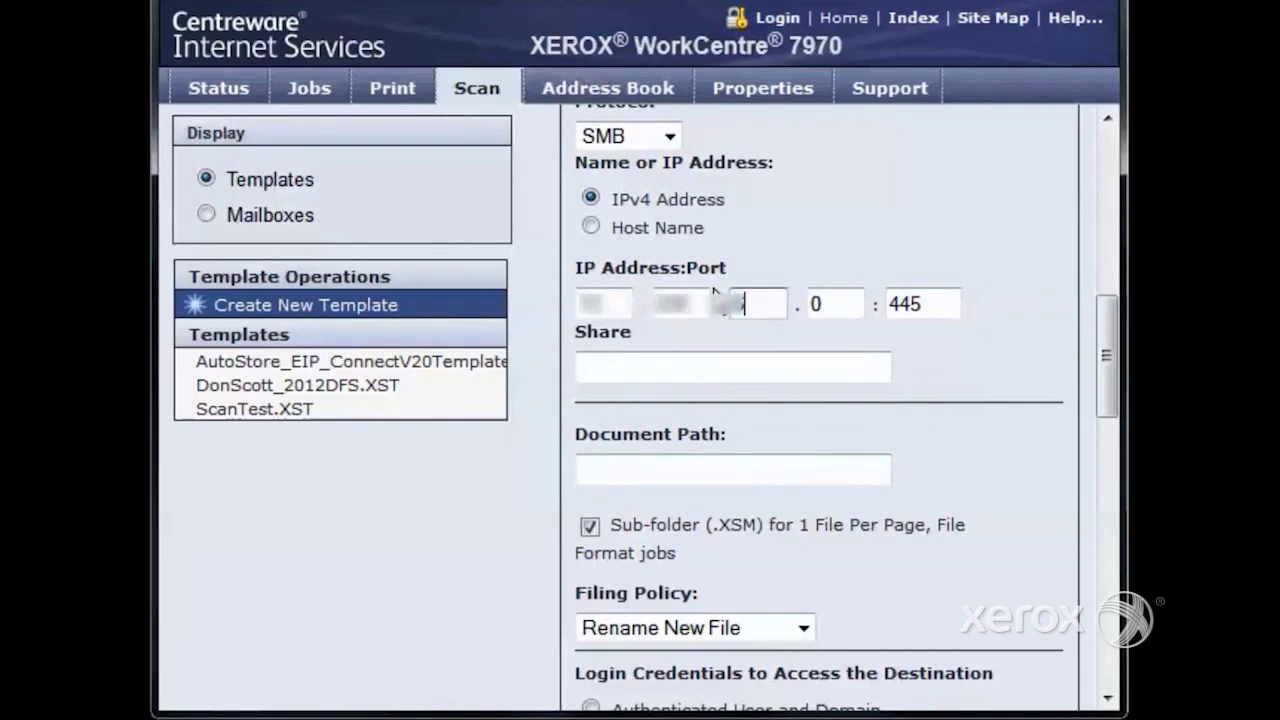
key("Tab")
type("74")
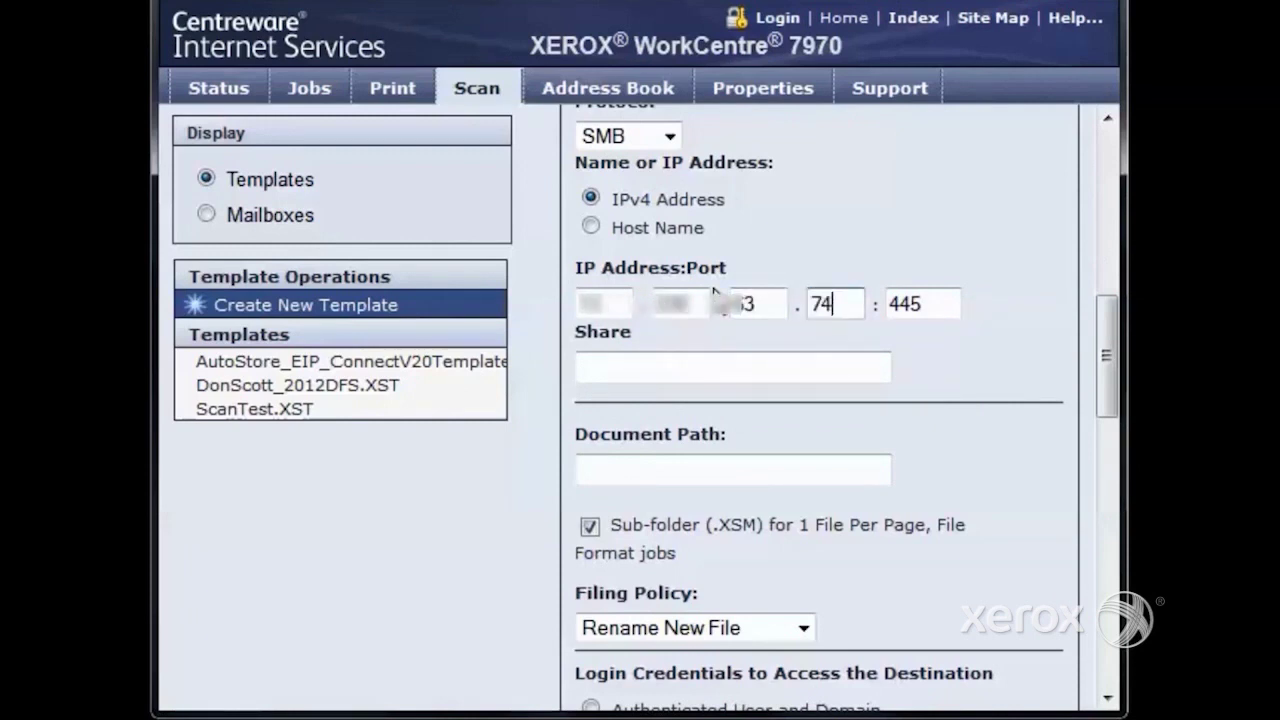
left_click(690, 360)
type("Scans")
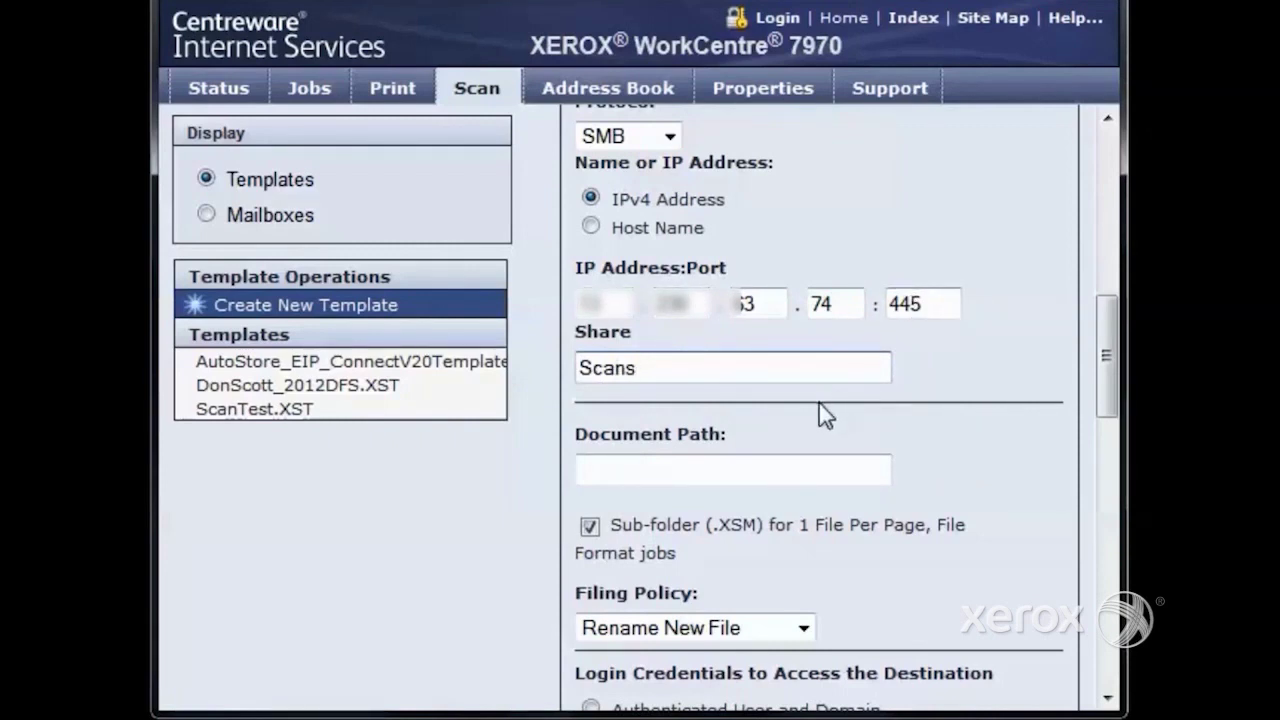
scroll(843, 414, "down", 2)
scroll(840, 401, "down", 1)
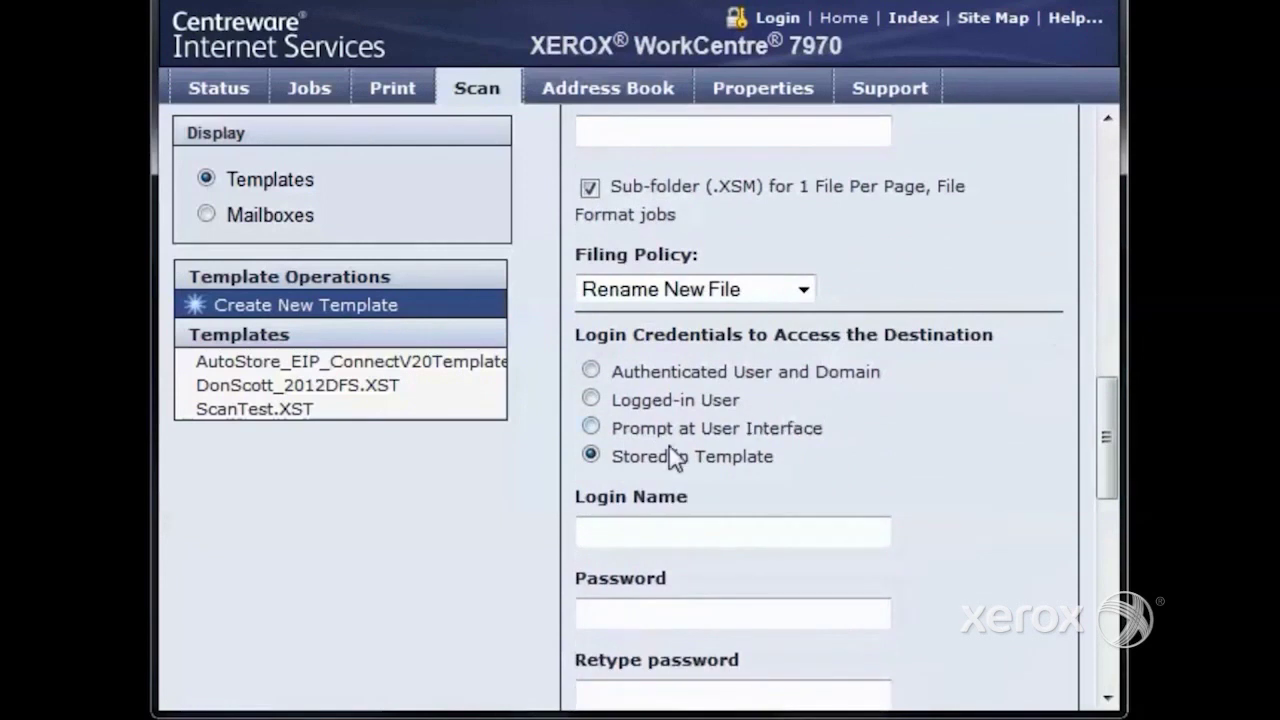
Enter login name ScanUser and the account password, confirming it, in the template
left_click(625, 533)
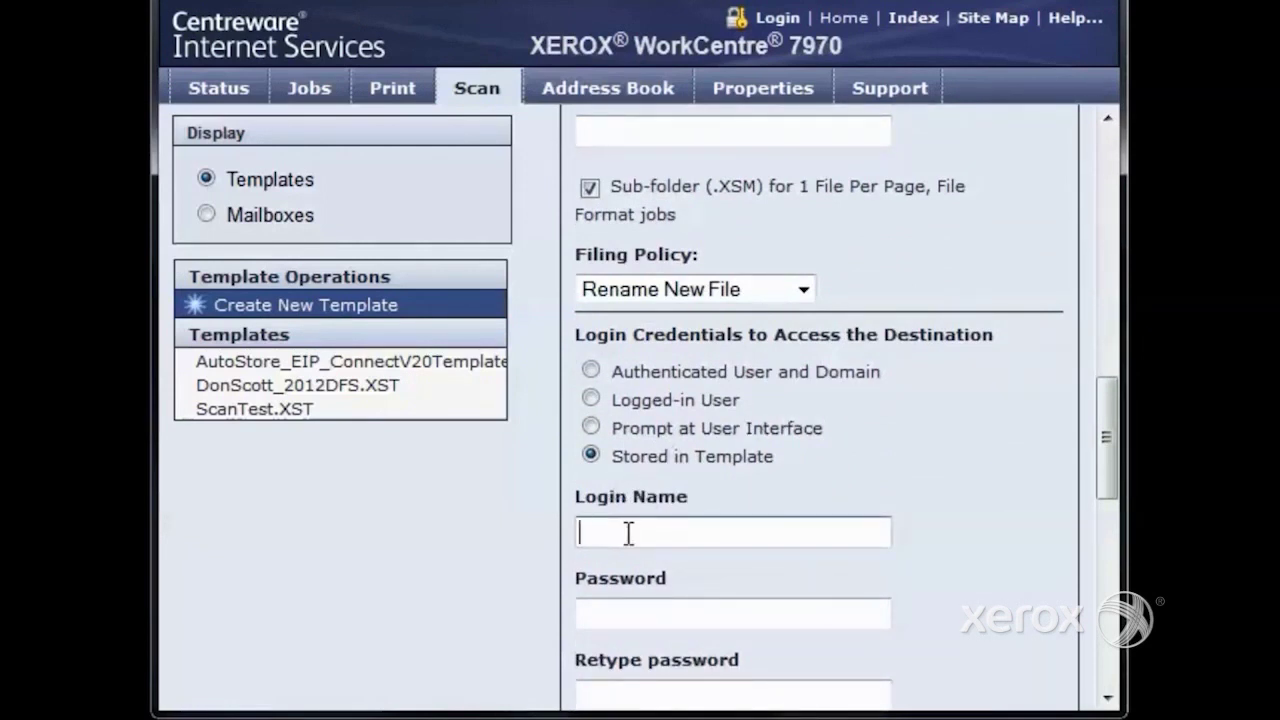
type("ScanUser")
key("Tab")
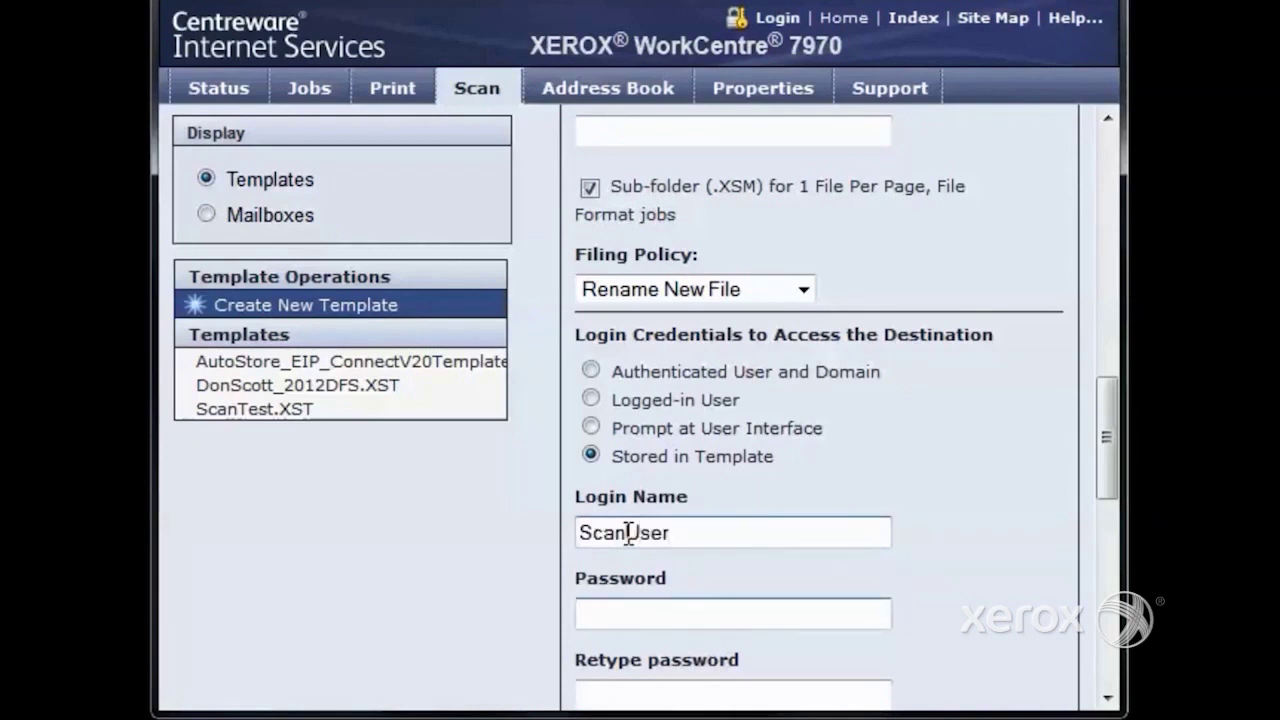
type("*************")
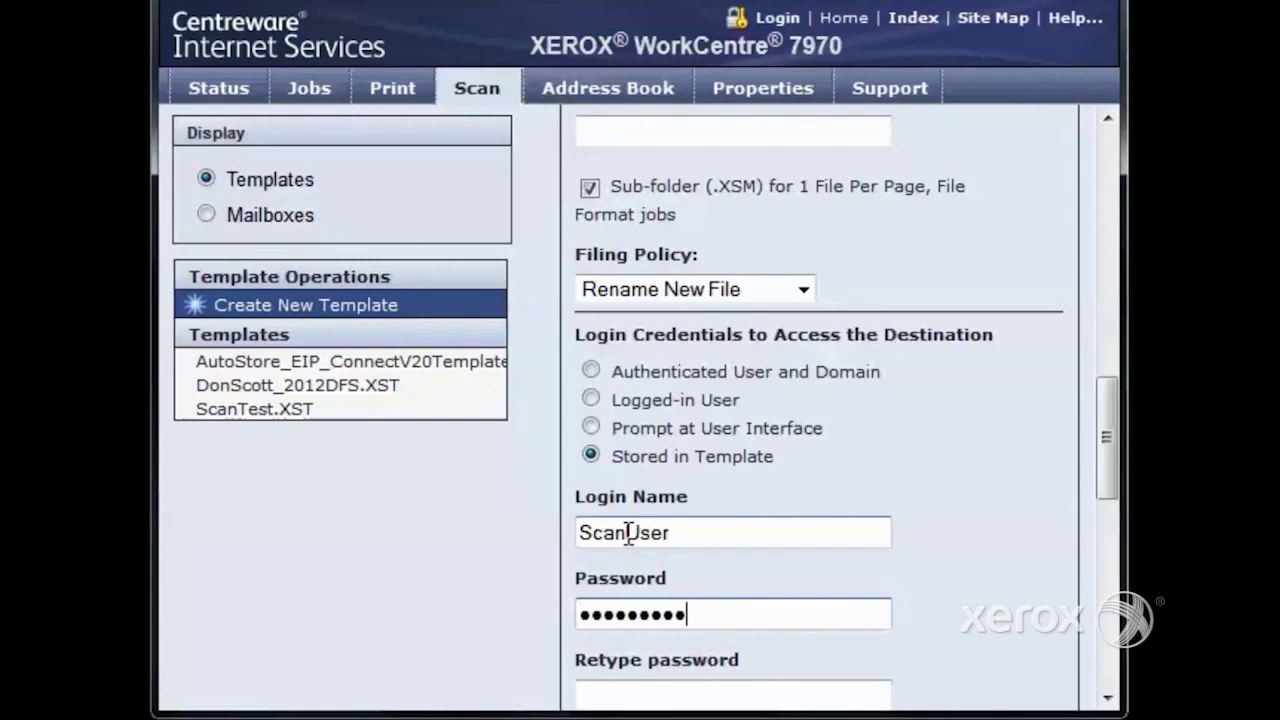
type("***")
key("Tab")
type("***")
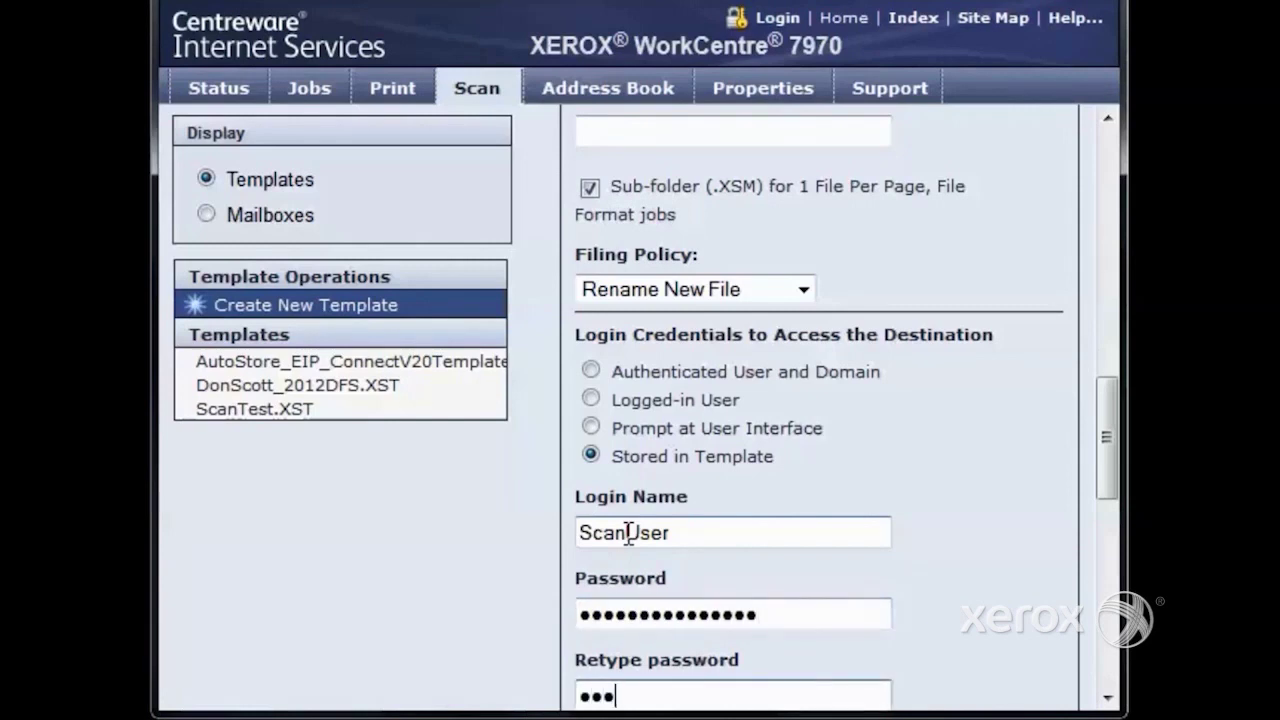
type("*********")
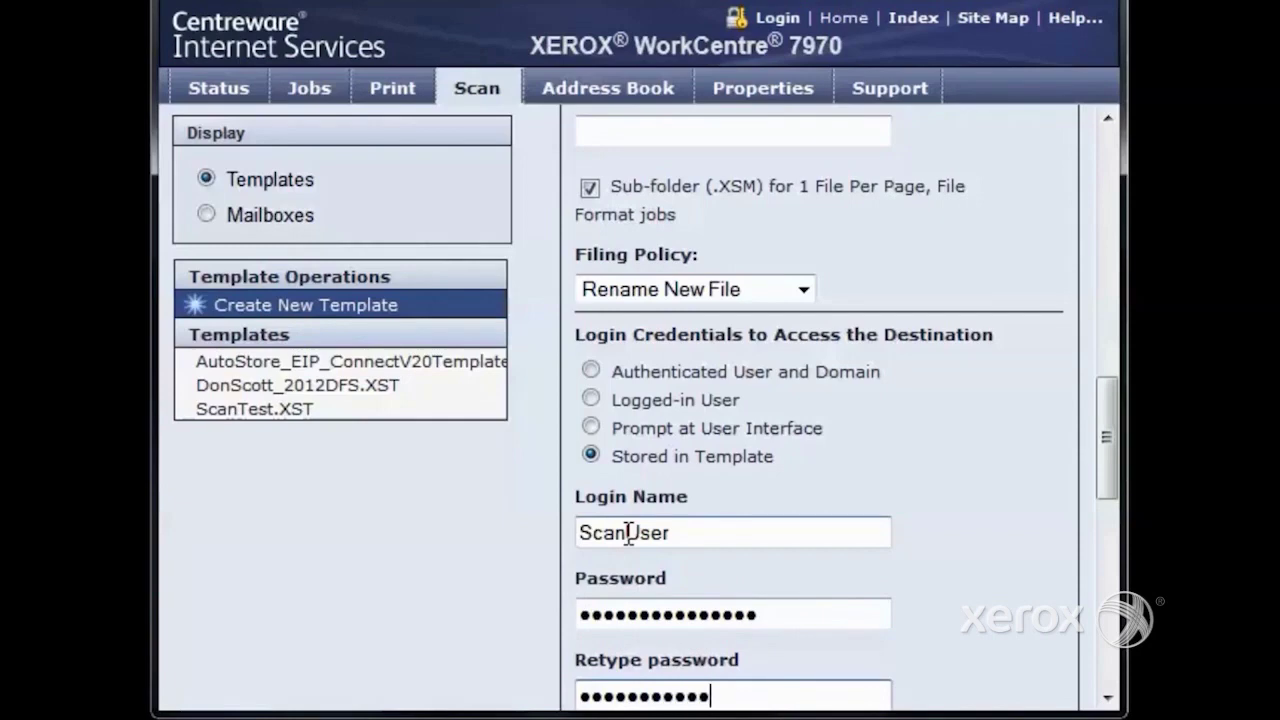
type("****")
Disable Save Job Log and add the TestScanning template
scroll(866, 334, "down", 5)
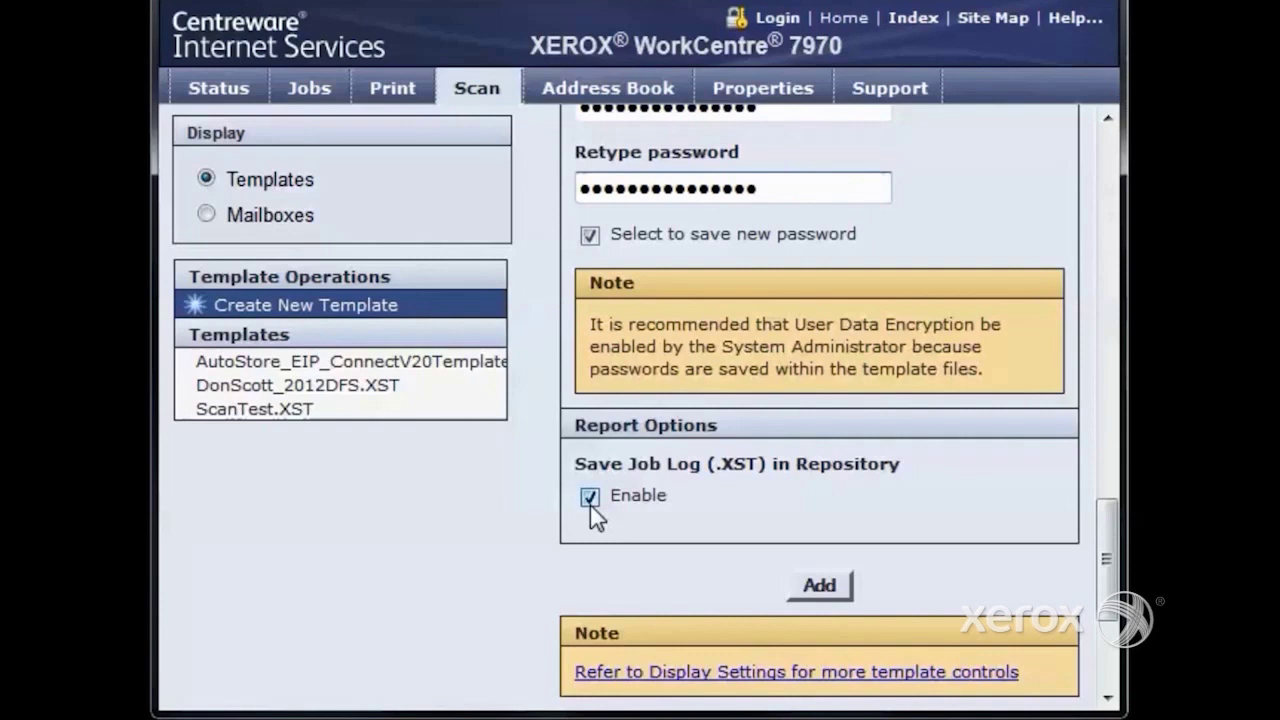
left_click(590, 500)
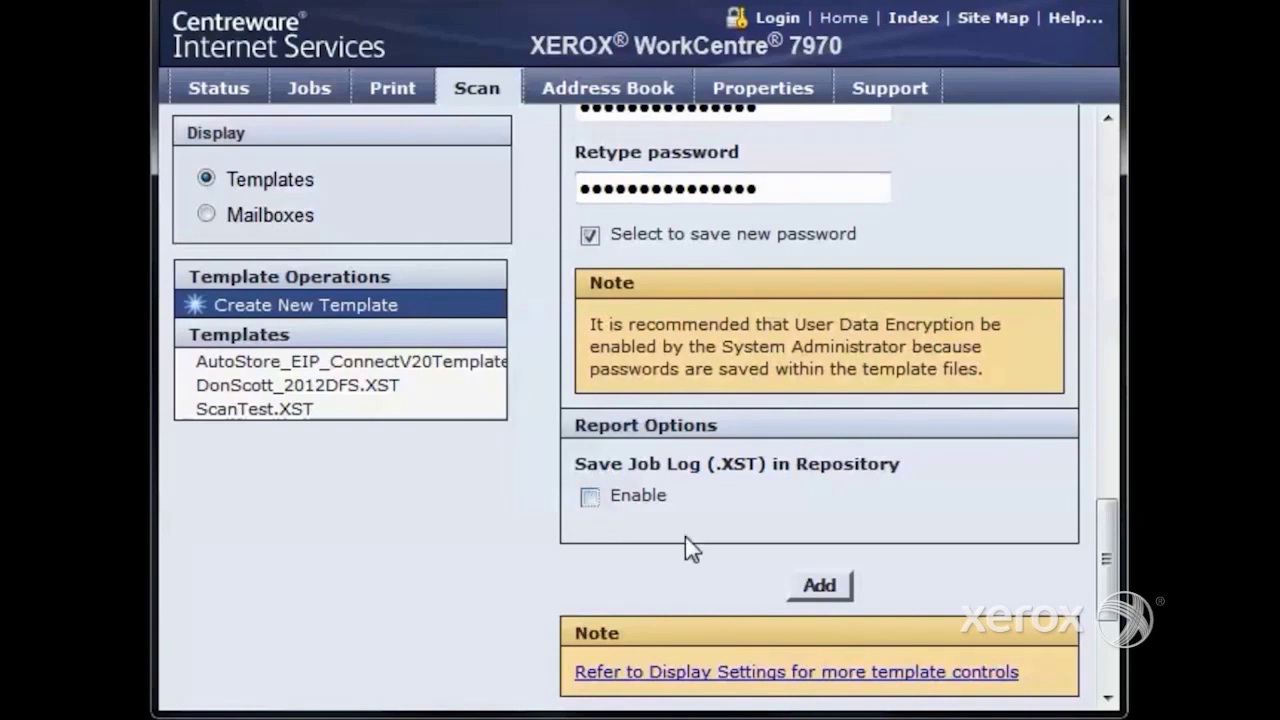
left_click(818, 588)
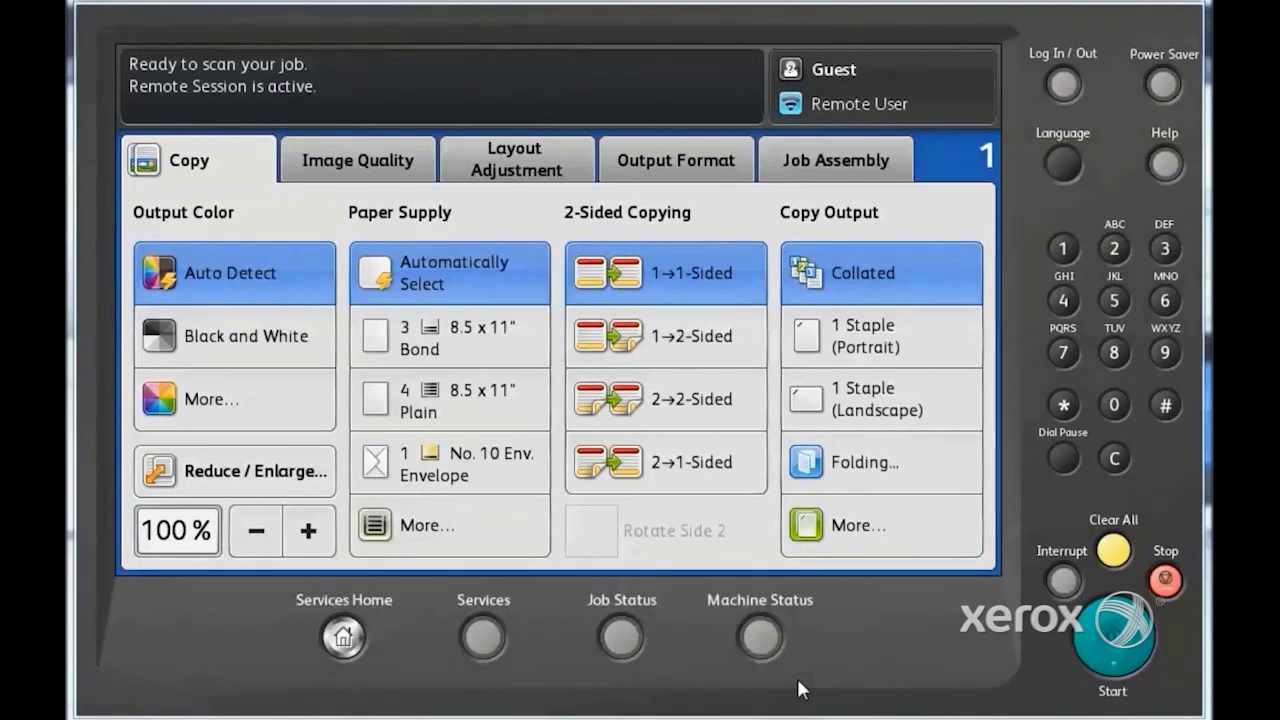
Select TestScanning in the remote panel's Workflow Scanning template list, then close the panel
left_click(342, 637)
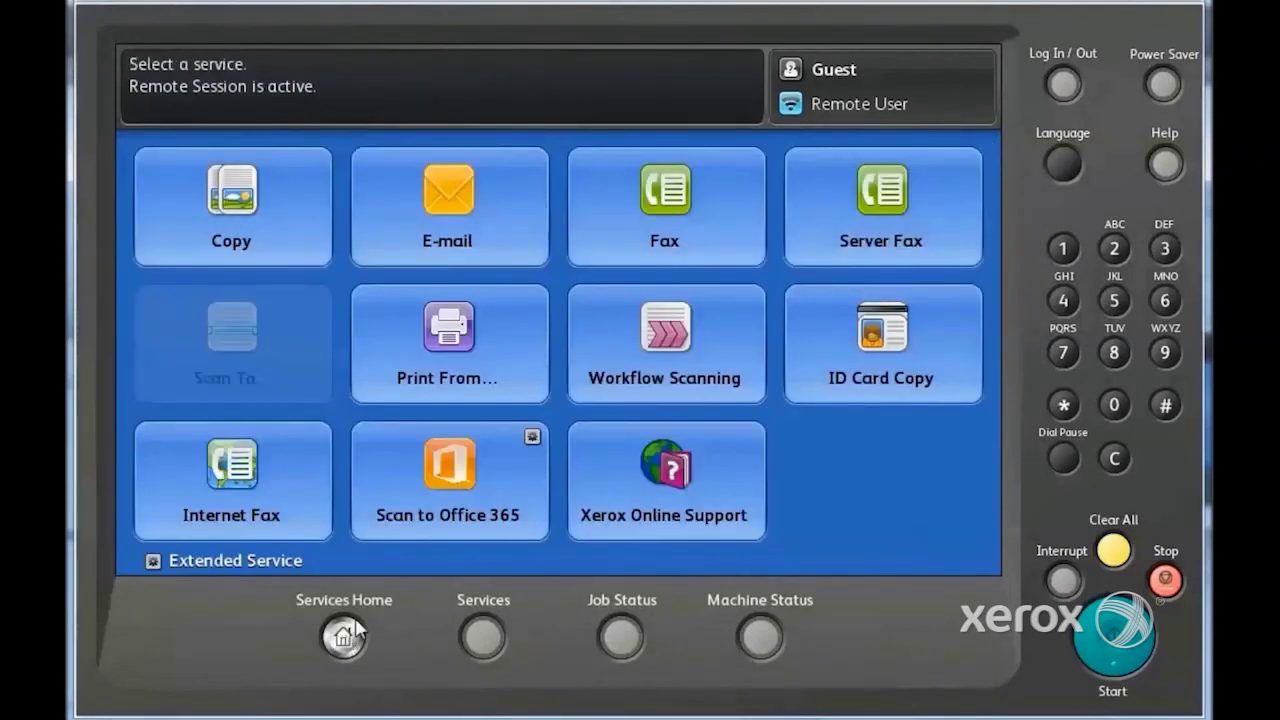
left_click(624, 374)
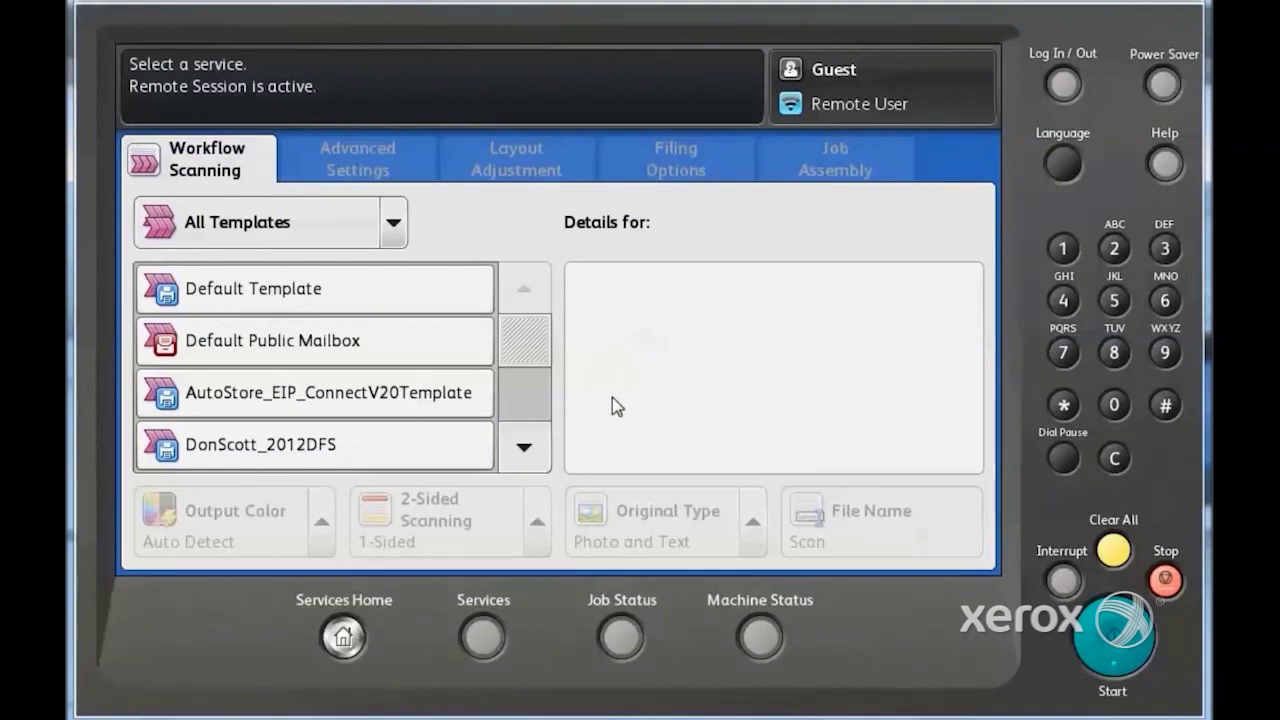
left_click(524, 453)
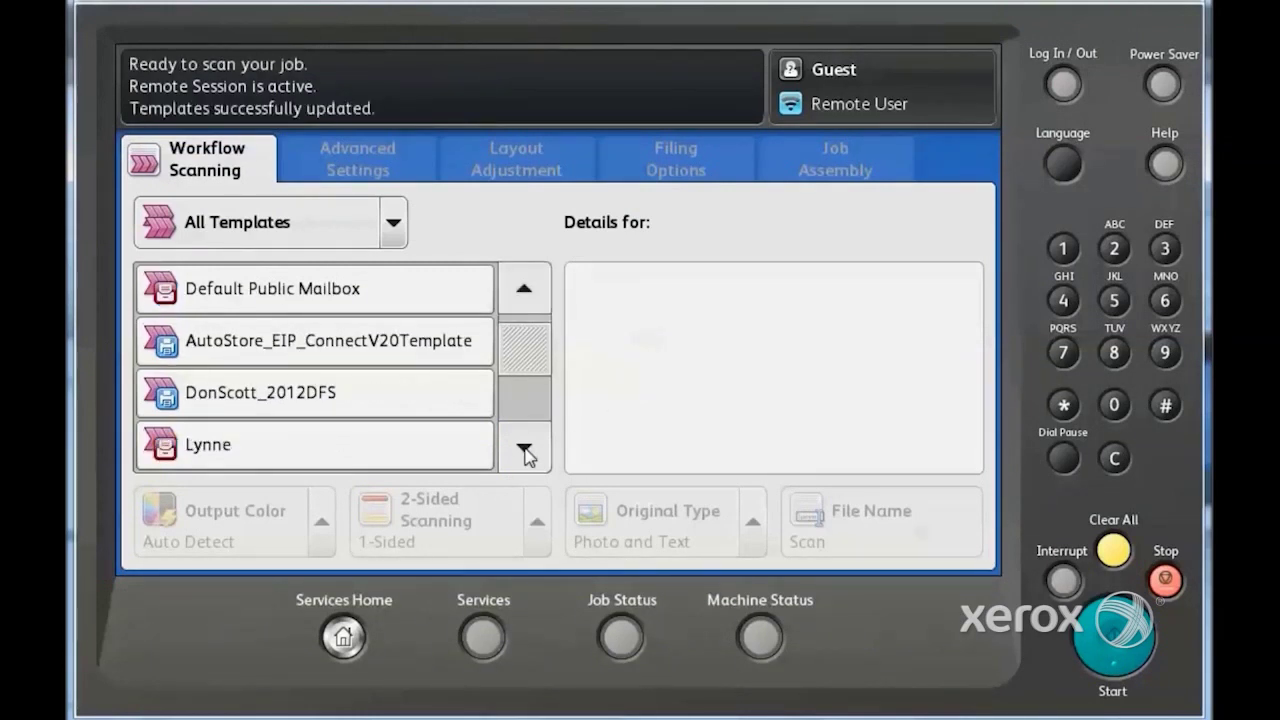
left_click(524, 453)
left_click(524, 453)
left_click(524, 453)
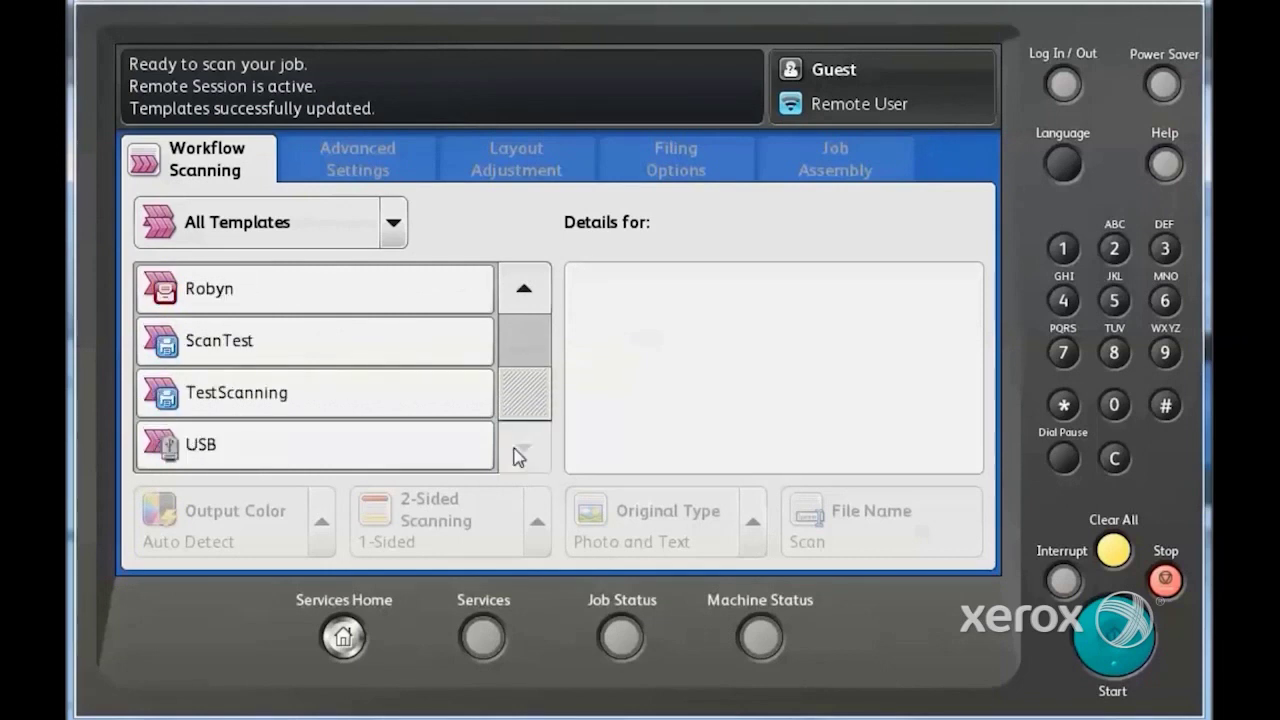
left_click(300, 398)
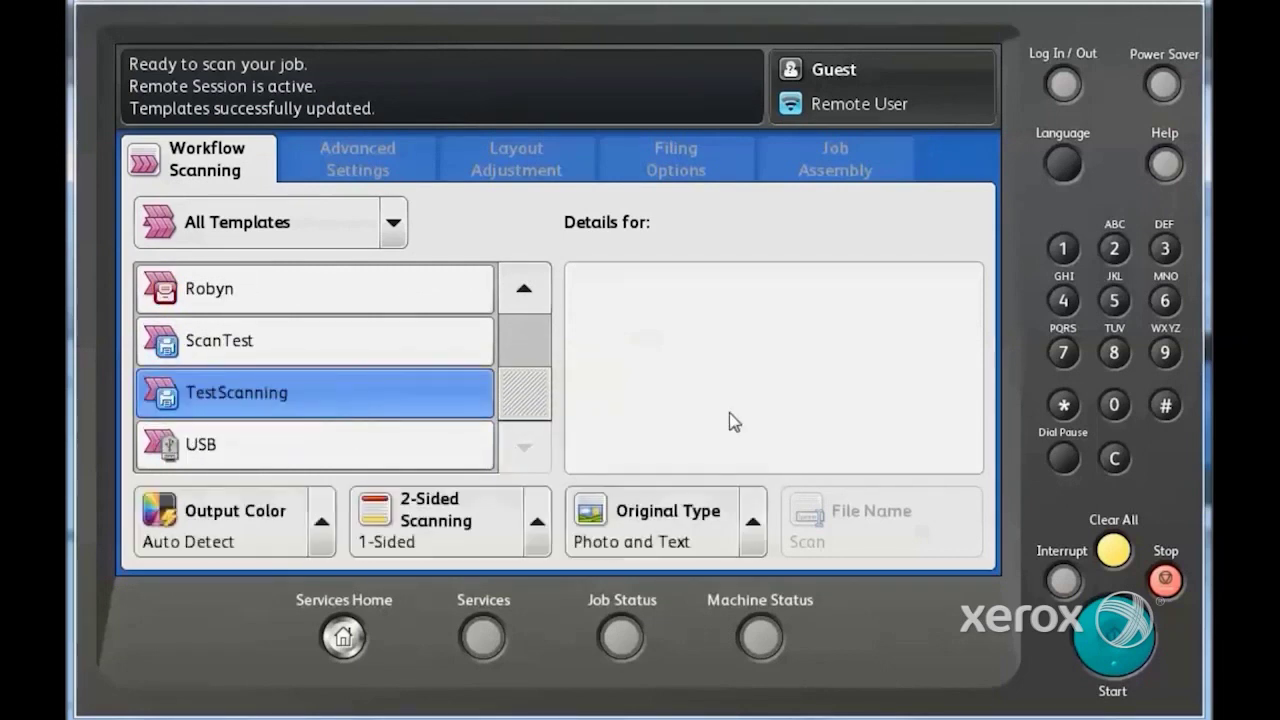
left_click(1125, 638)
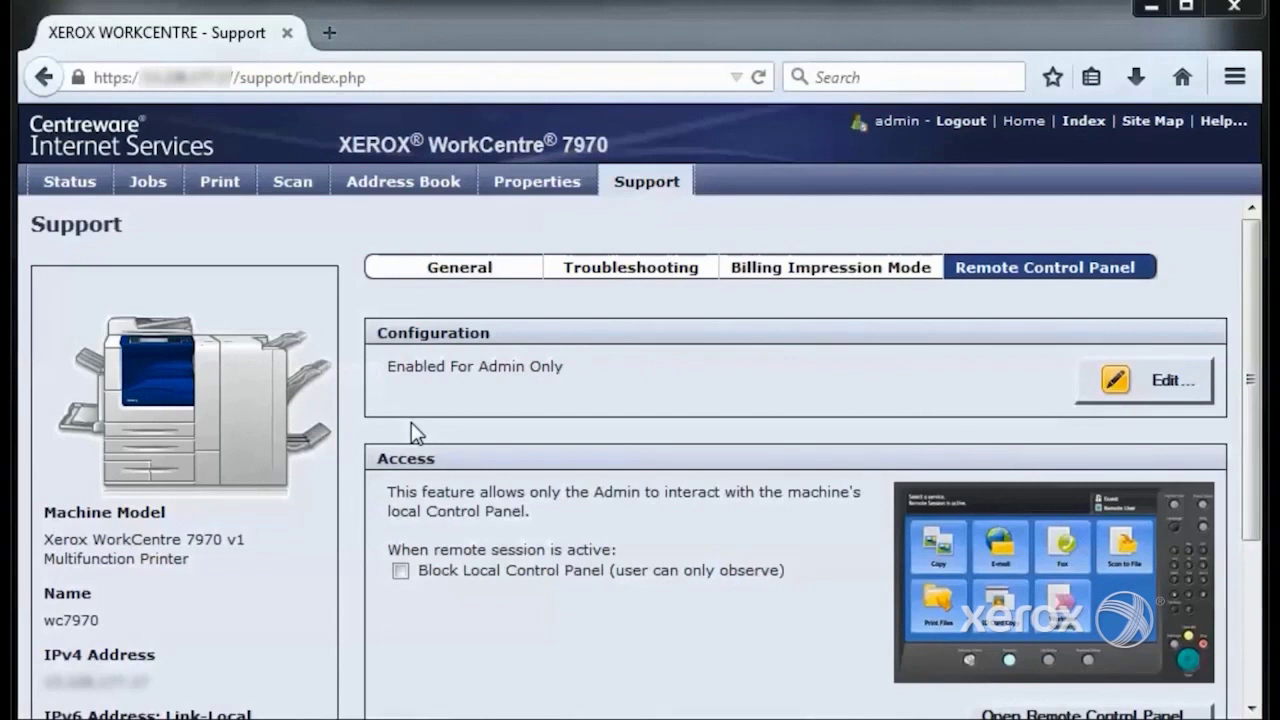
left_click(307, 70)
type("www.xero")
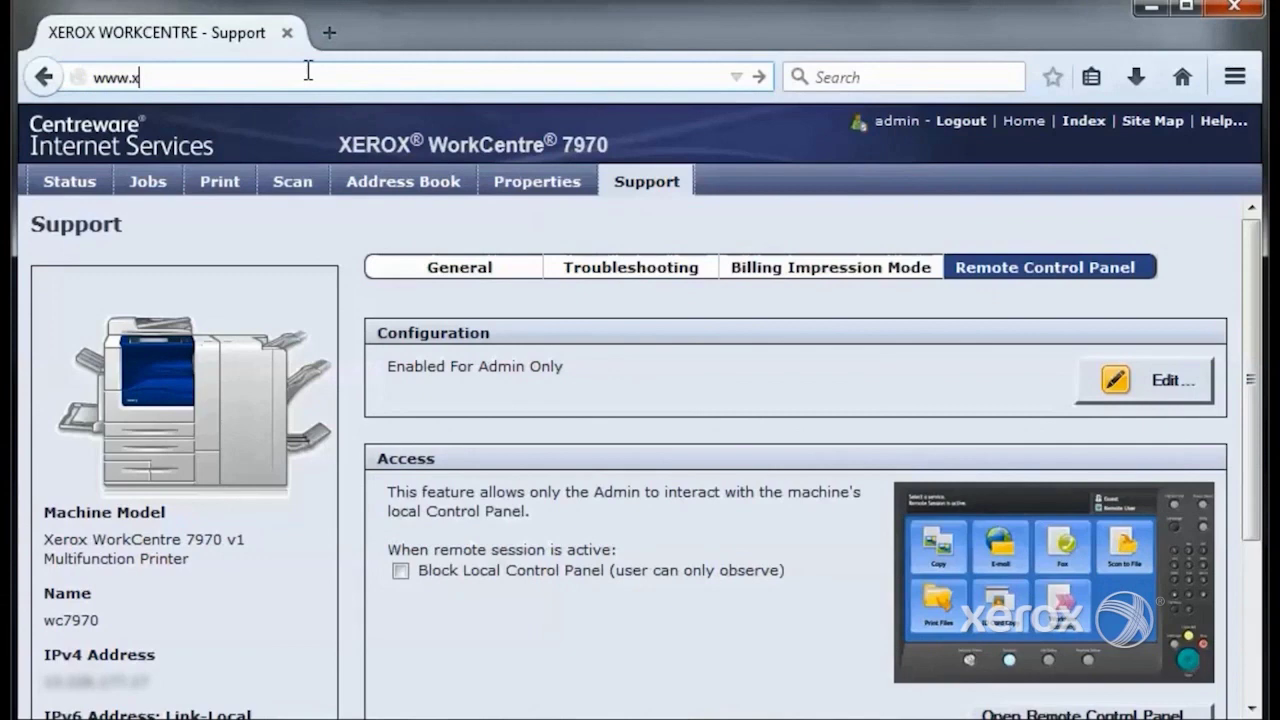
type("x.ca")
key("Return")
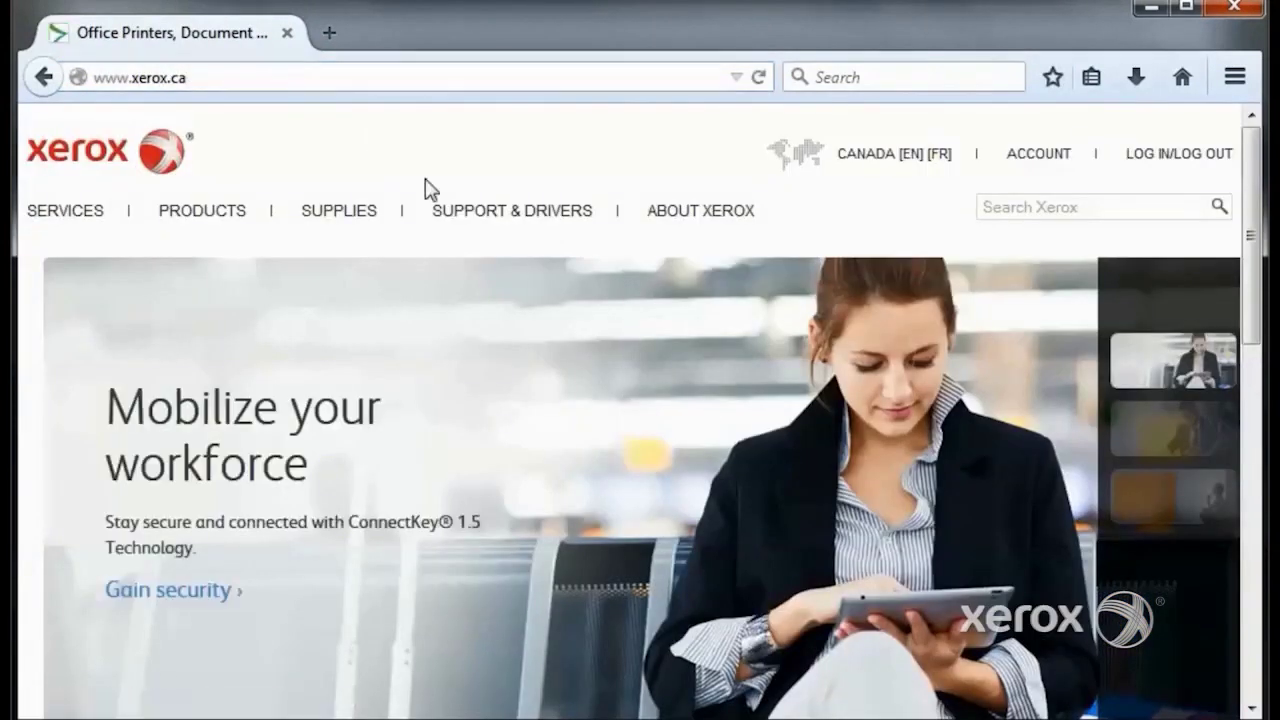
left_click(488, 212)
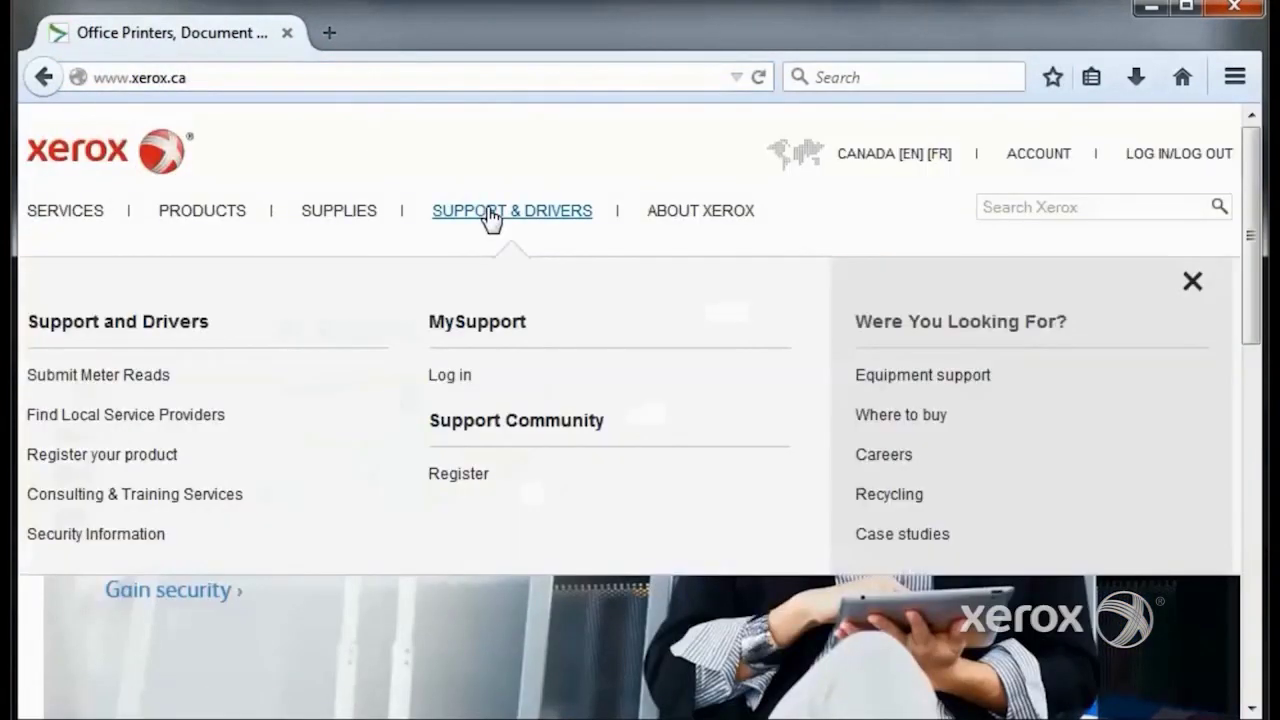
left_click(192, 324)
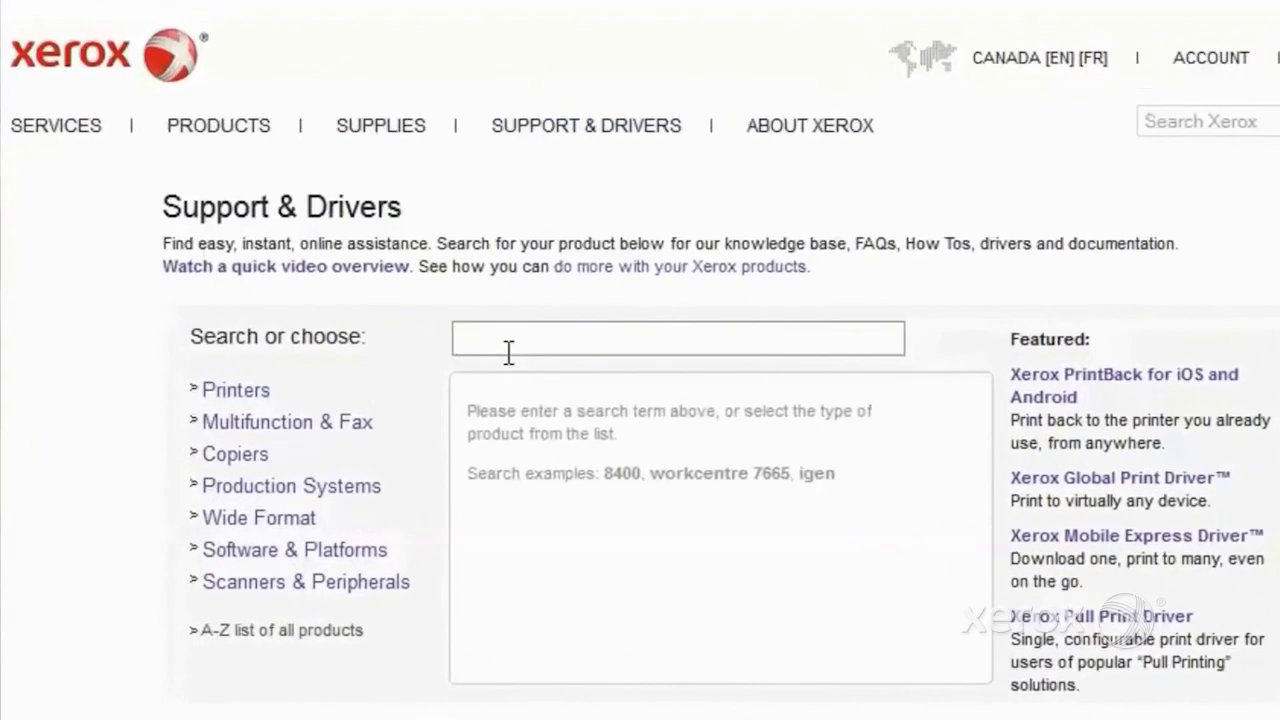
On the WorkCentre 7970 support page, search articles for 'setup smb scanning'
type("7970")
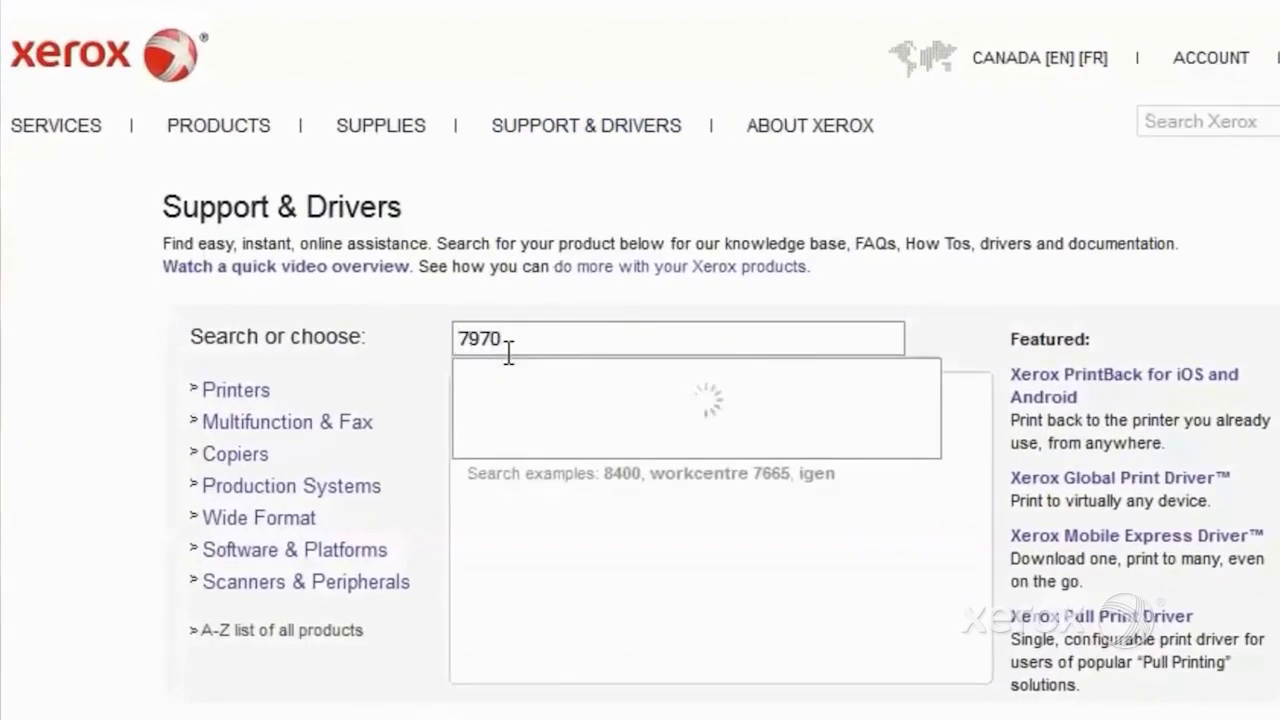
left_click(517, 390)
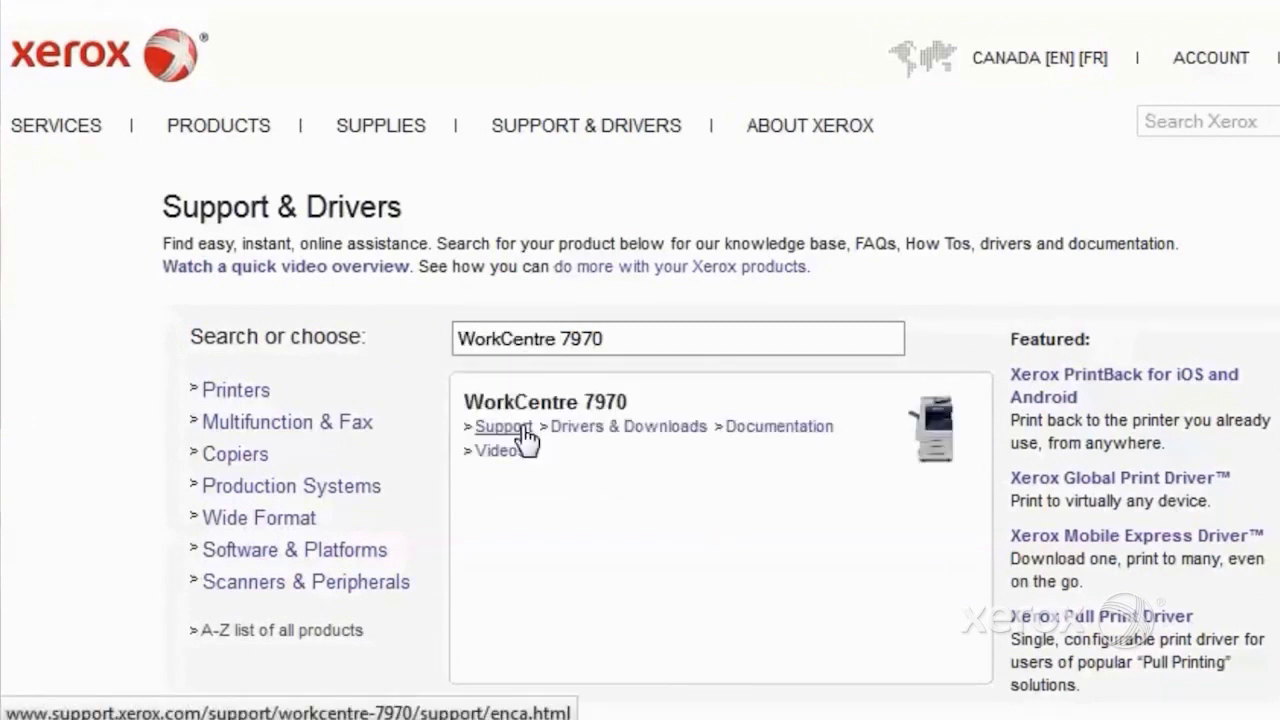
left_click(503, 427)
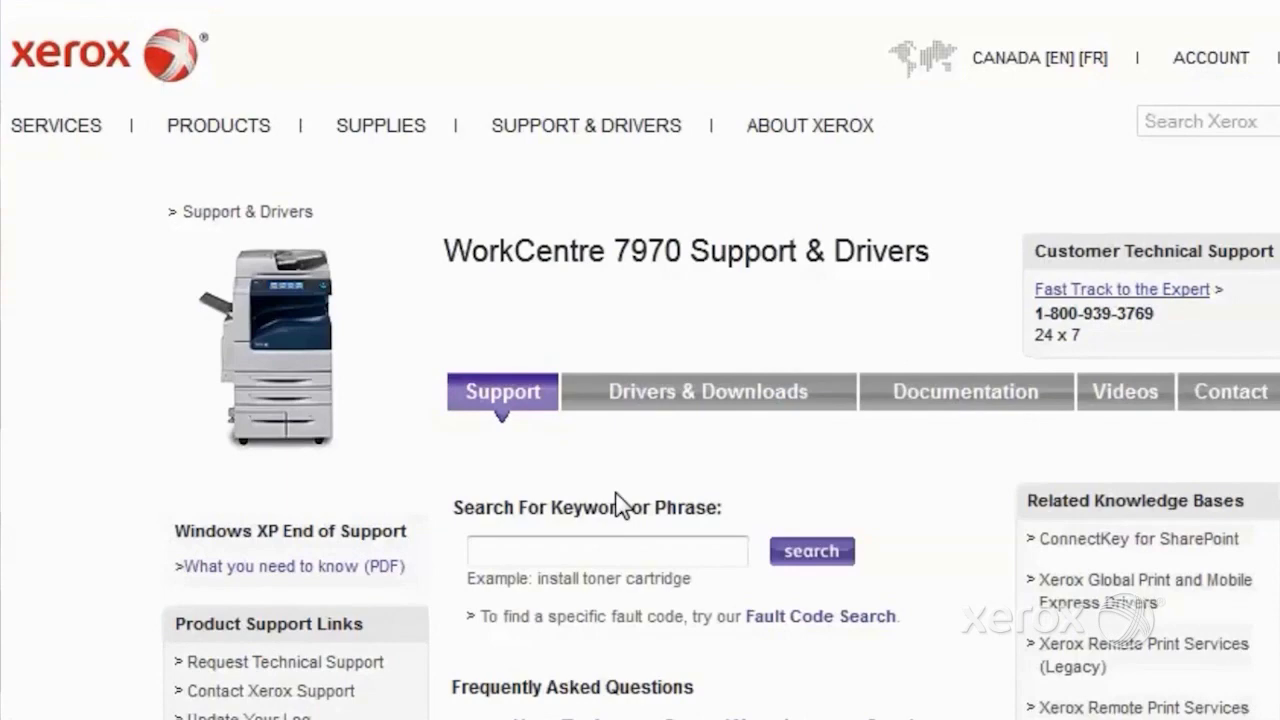
scroll(614, 508, "down", 2)
left_click(603, 380)
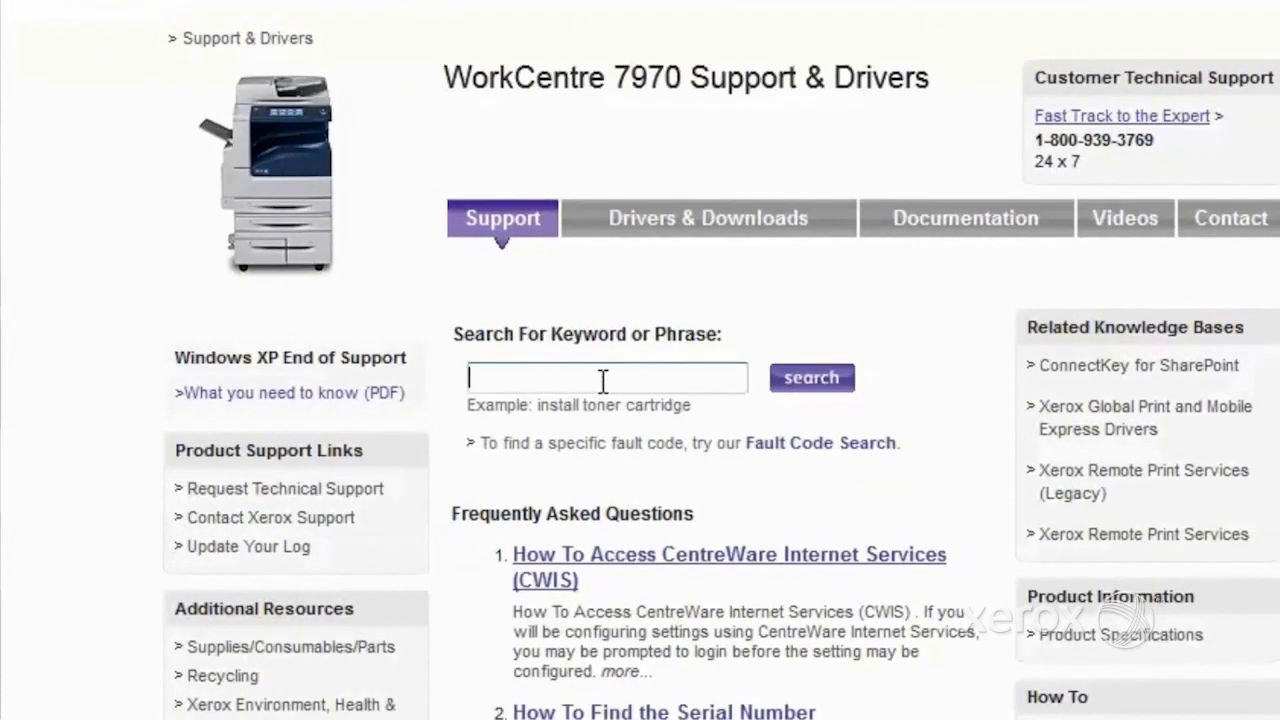
type("setup smb scanning")
key("Return")
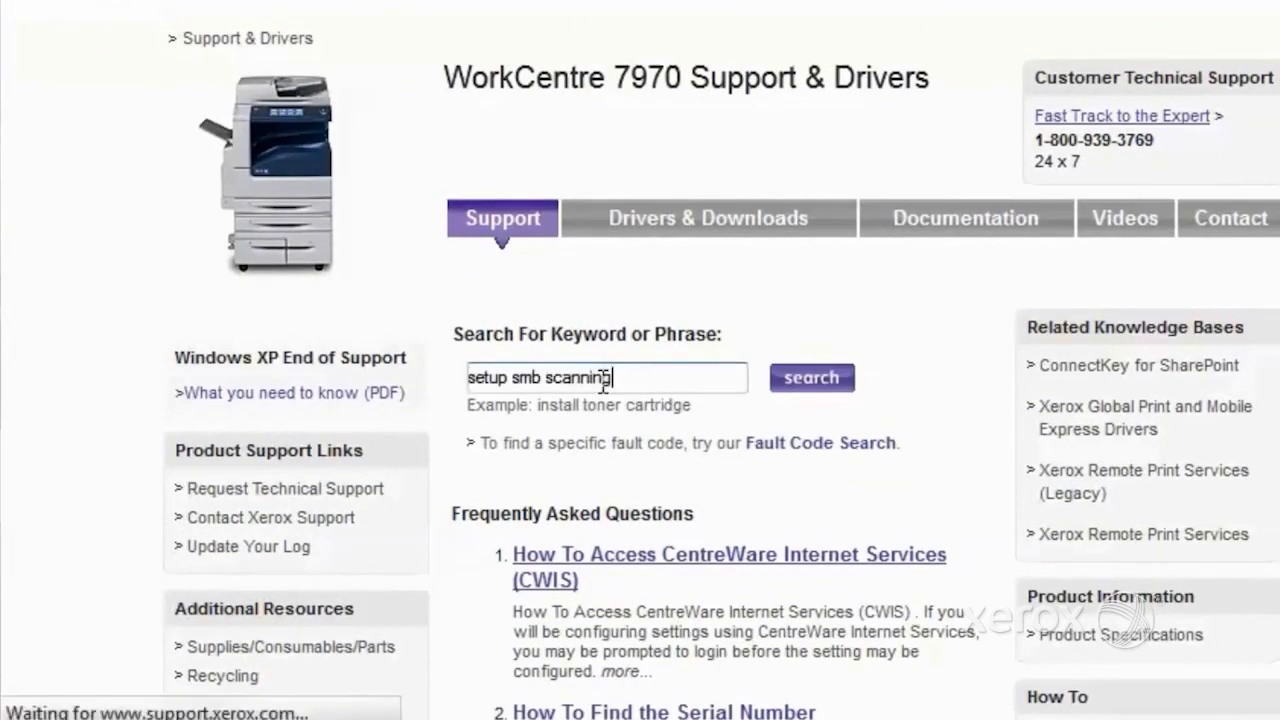